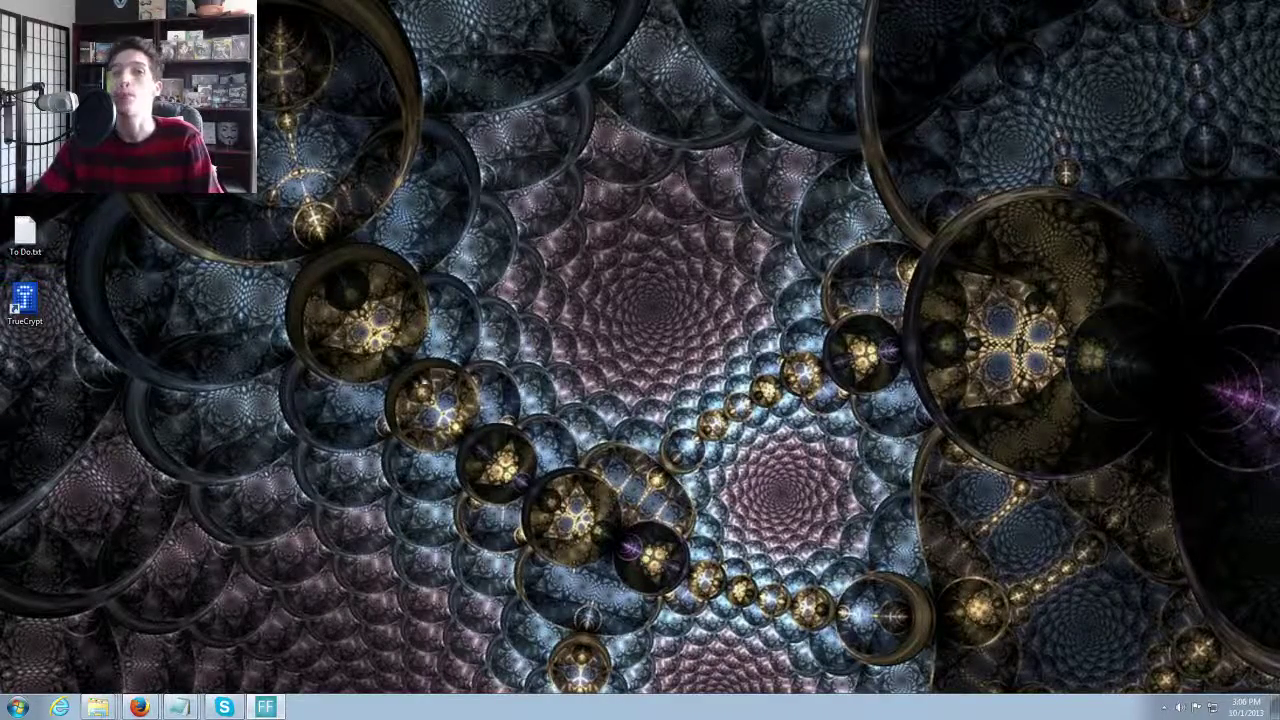
Launch TrueCrypt and start creating a standard volume inside an encrypted file container.
left_click(37, 309)
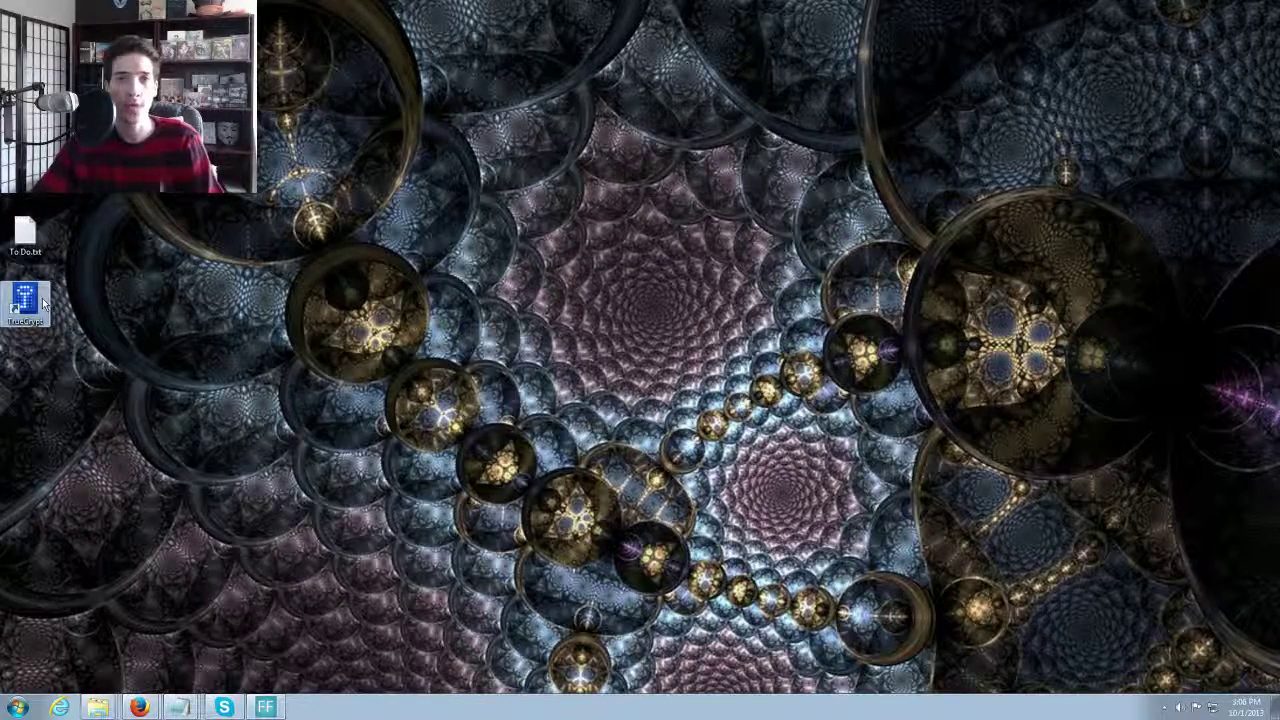
double_click(44, 305)
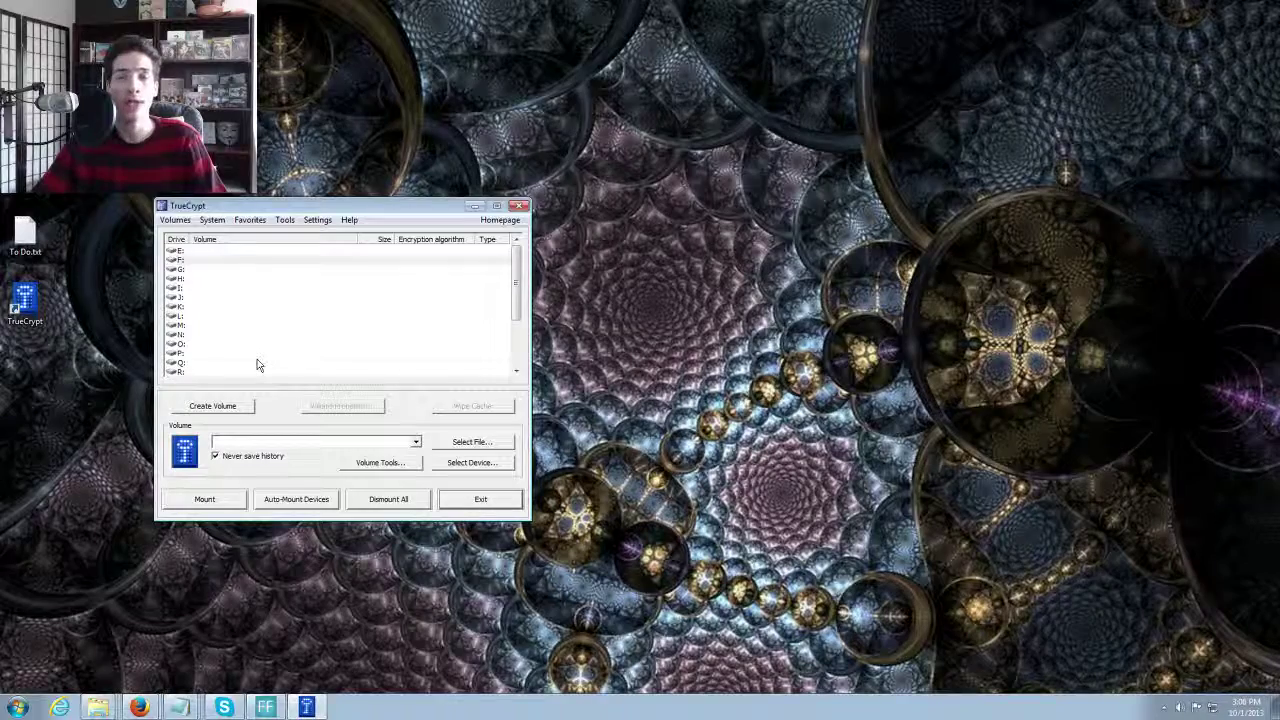
left_click(201, 410)
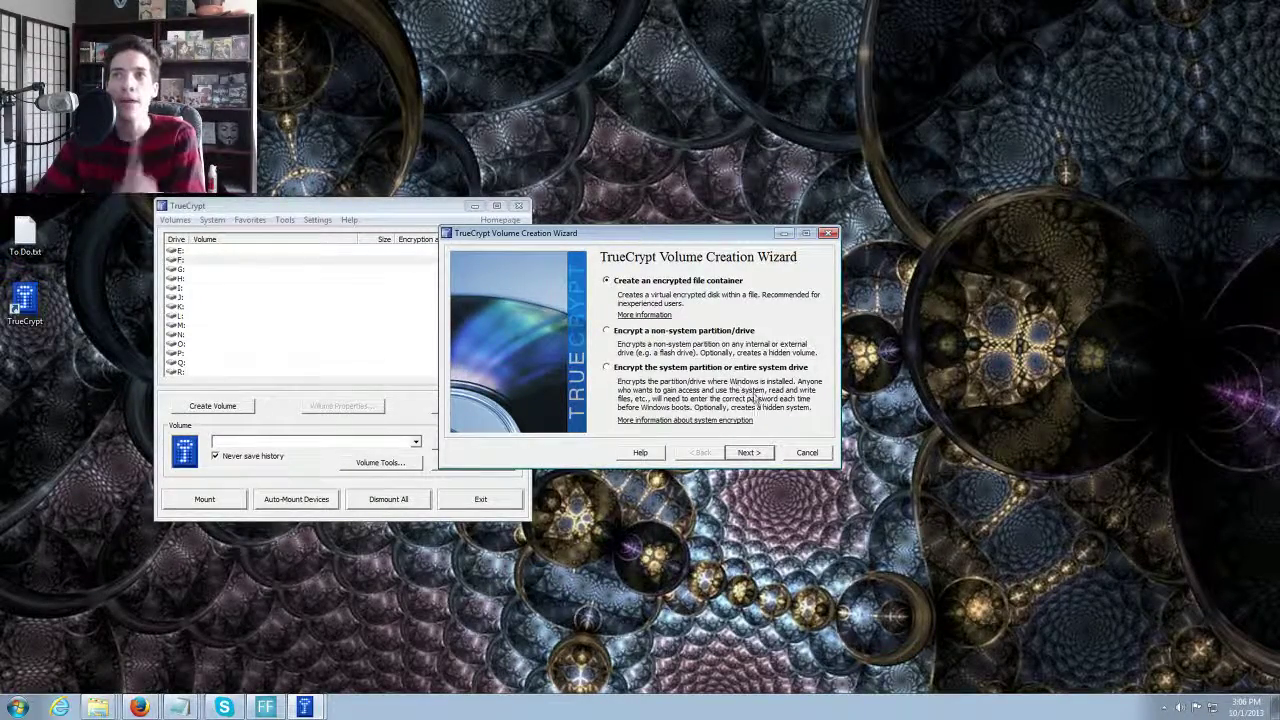
left_click(748, 454)
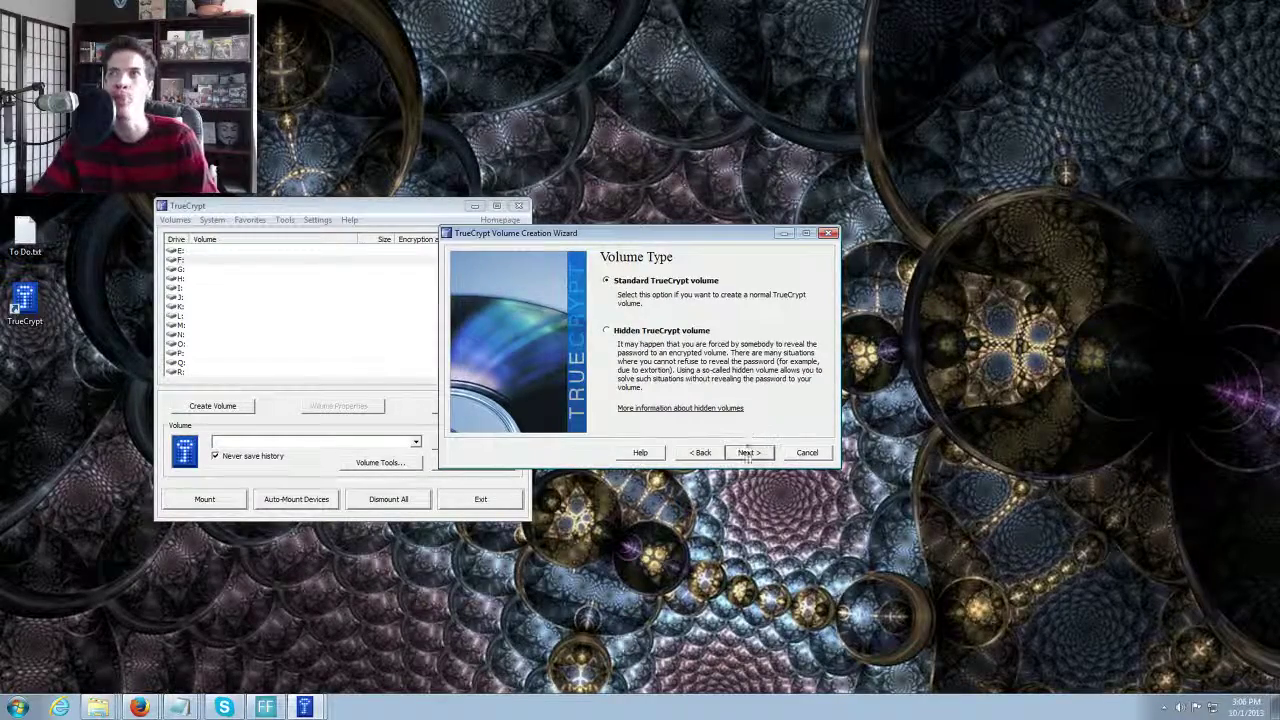
left_click(748, 453)
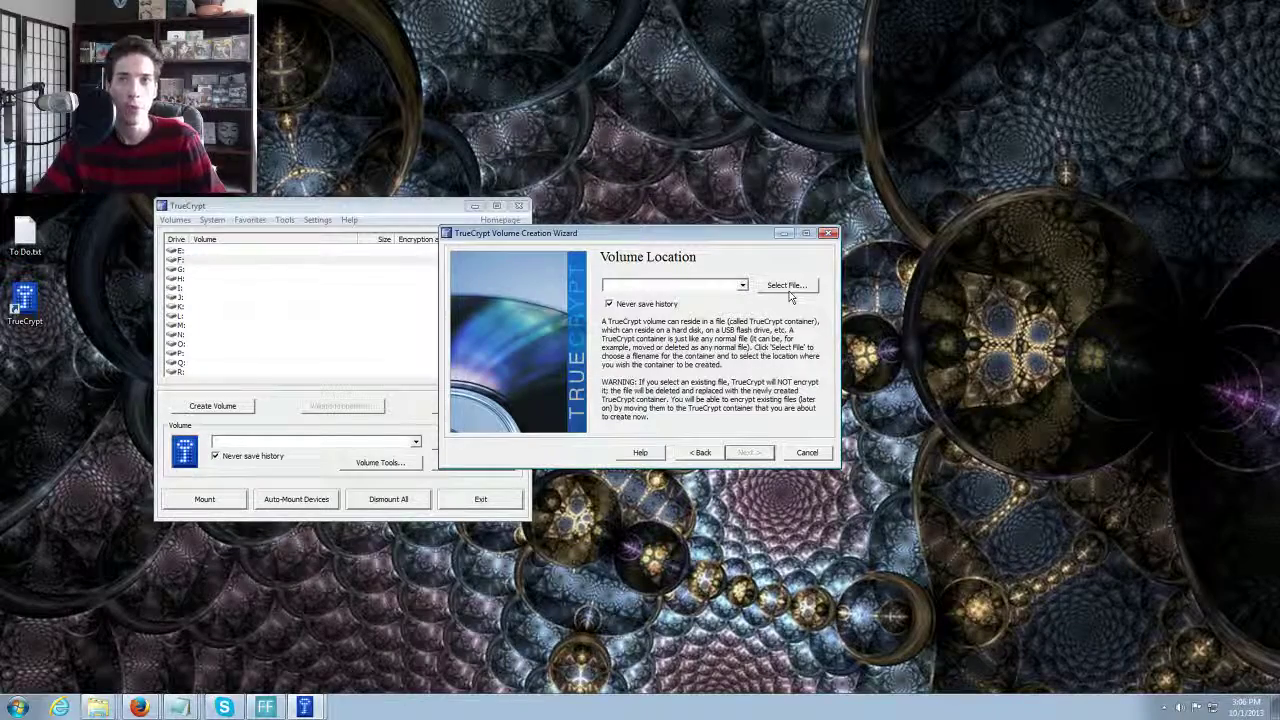
Set the volume location to a new file named bacon in the Documents library and continue.
left_click(788, 290)
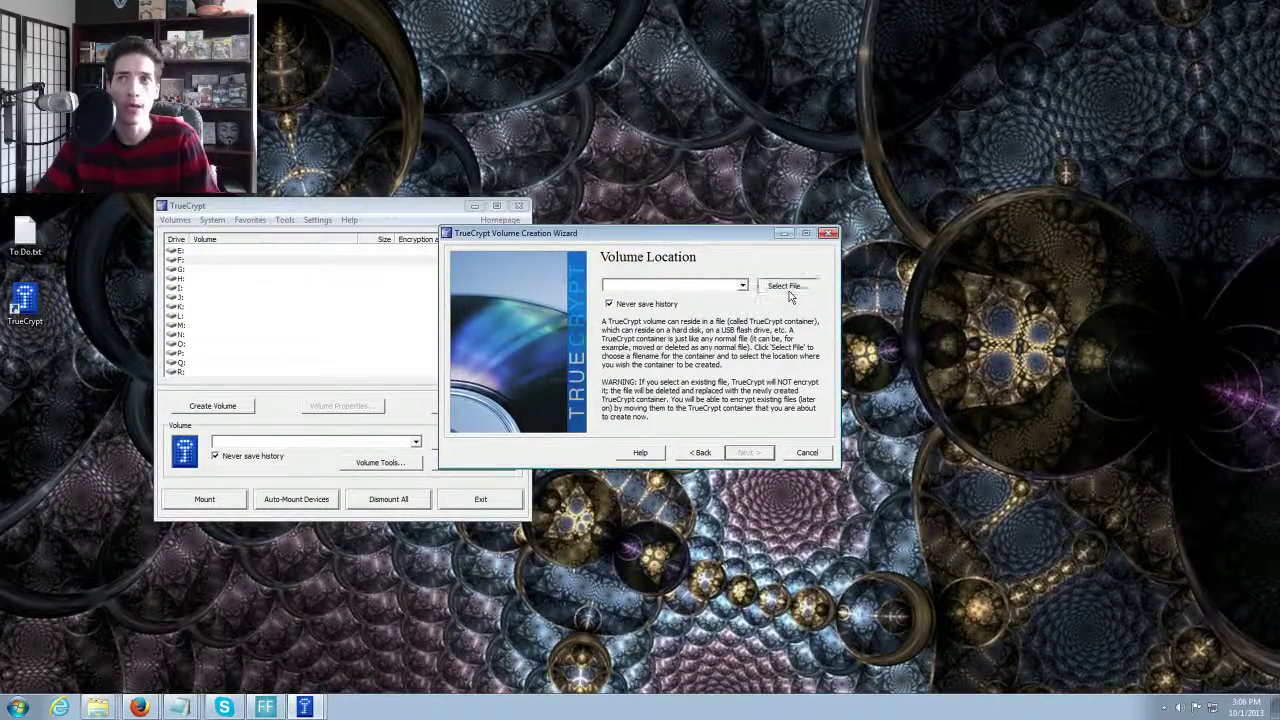
type("b")
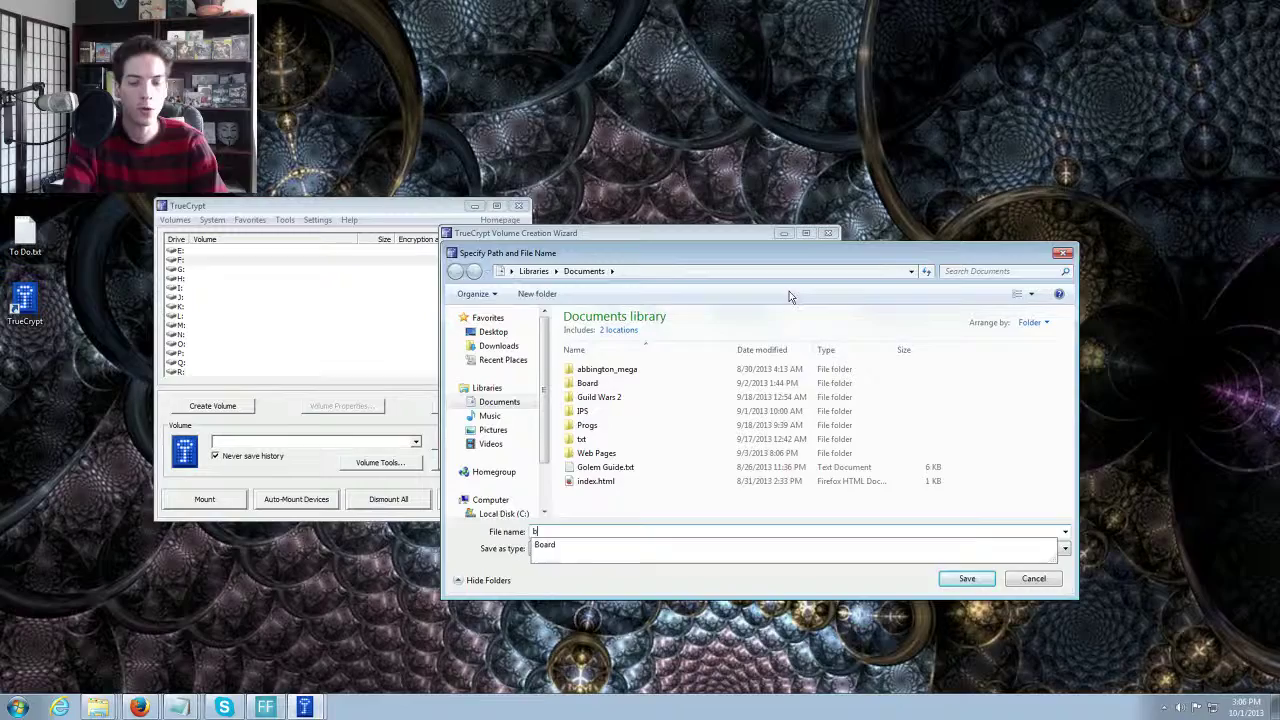
type("acon")
key("Return")
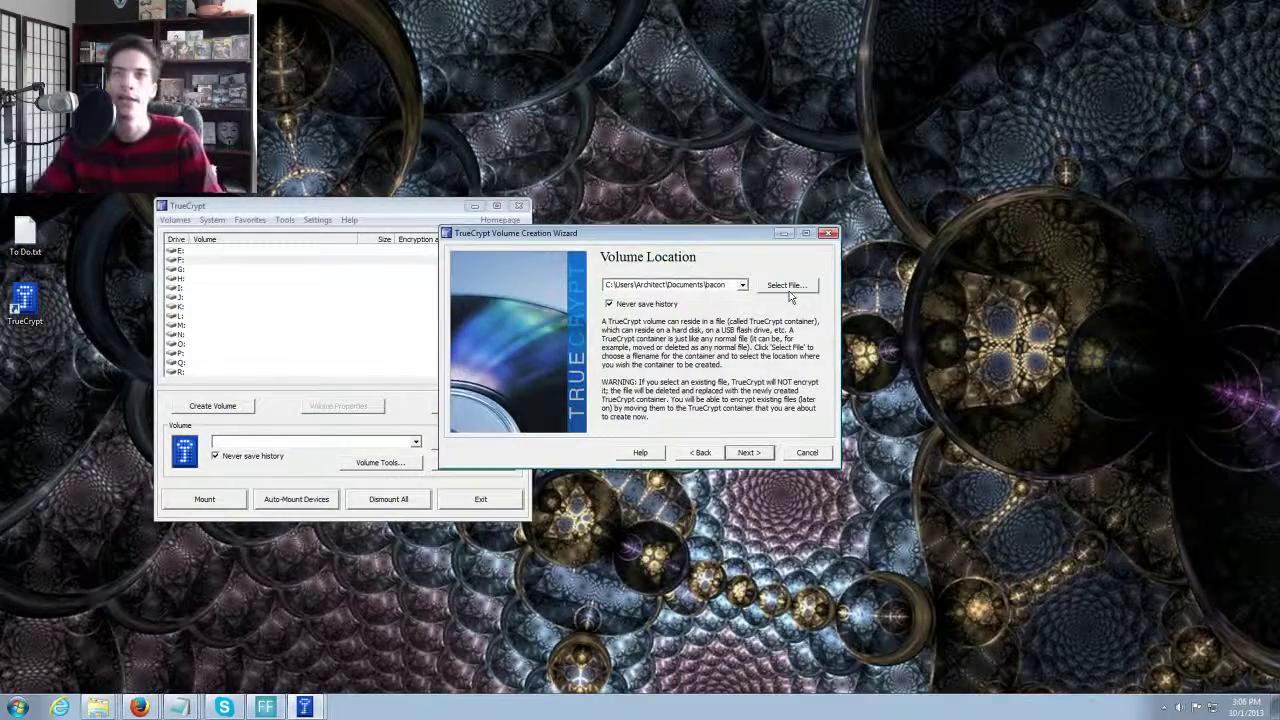
left_click(748, 453)
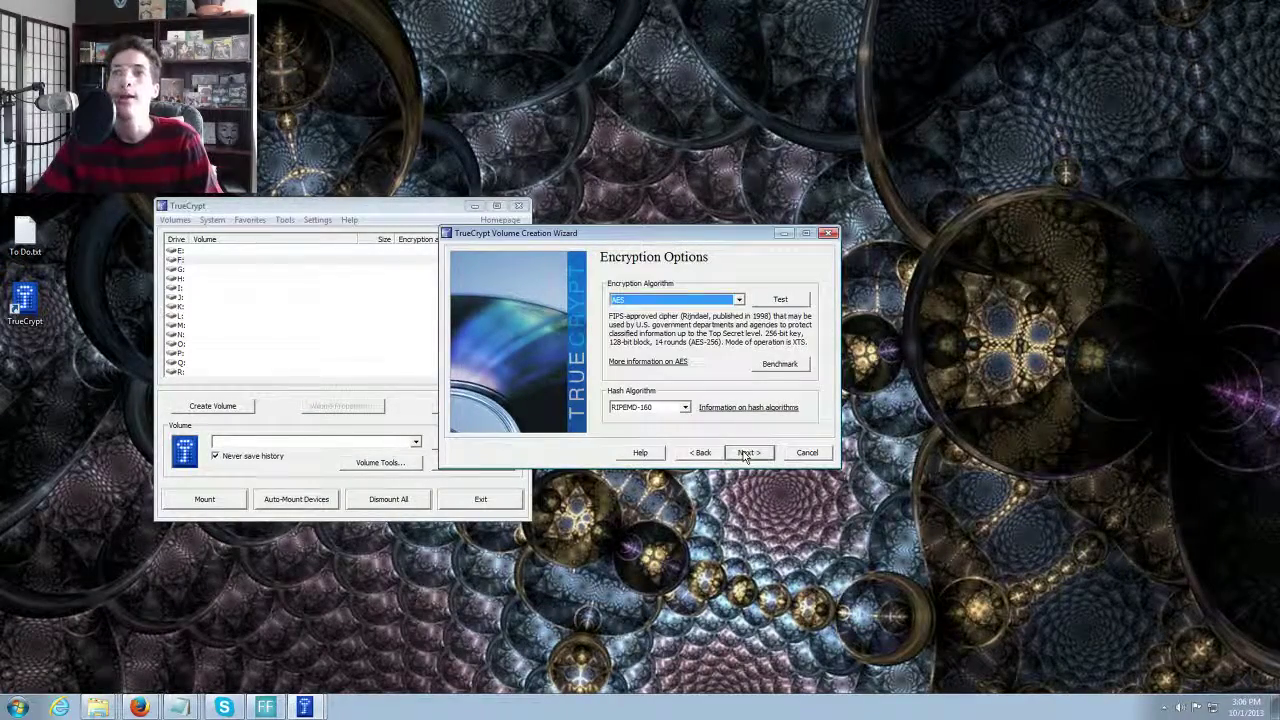
Choose AES as the encryption algorithm with the RIPEMD-160 hash algorithm and accept the encryption options.
left_click(735, 302)
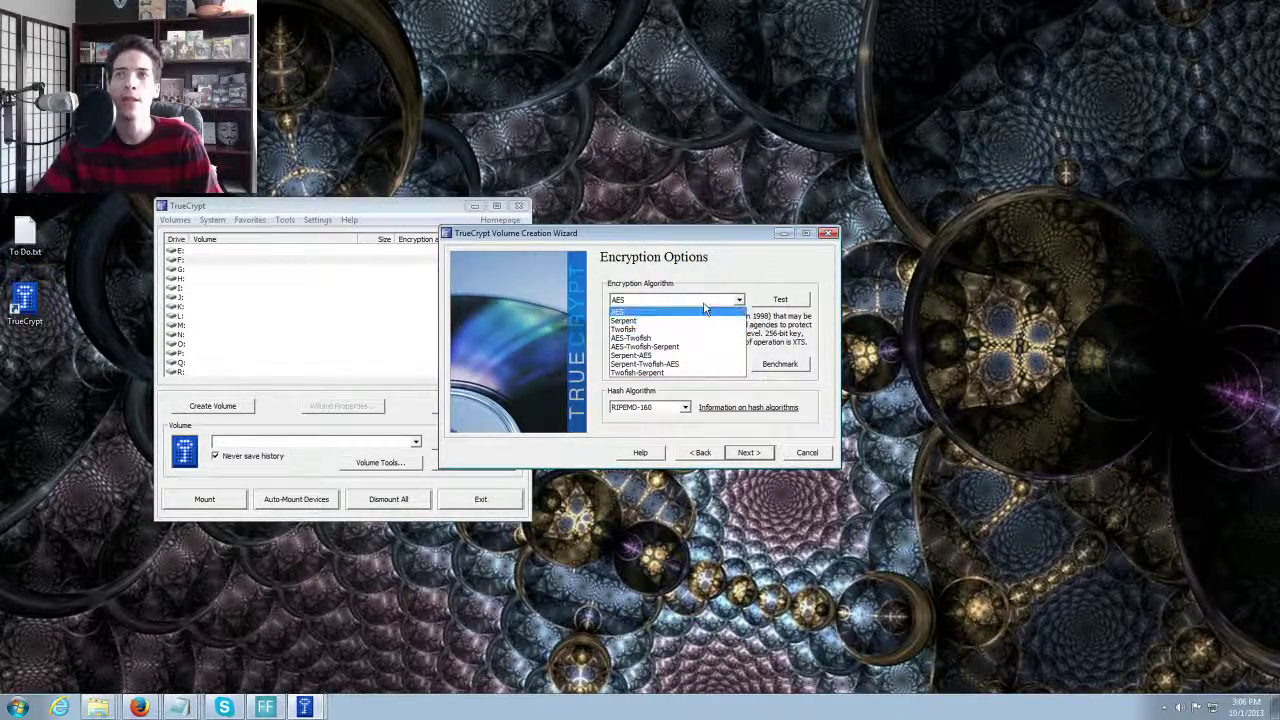
left_click(704, 310)
left_click(650, 408)
left_click(647, 412)
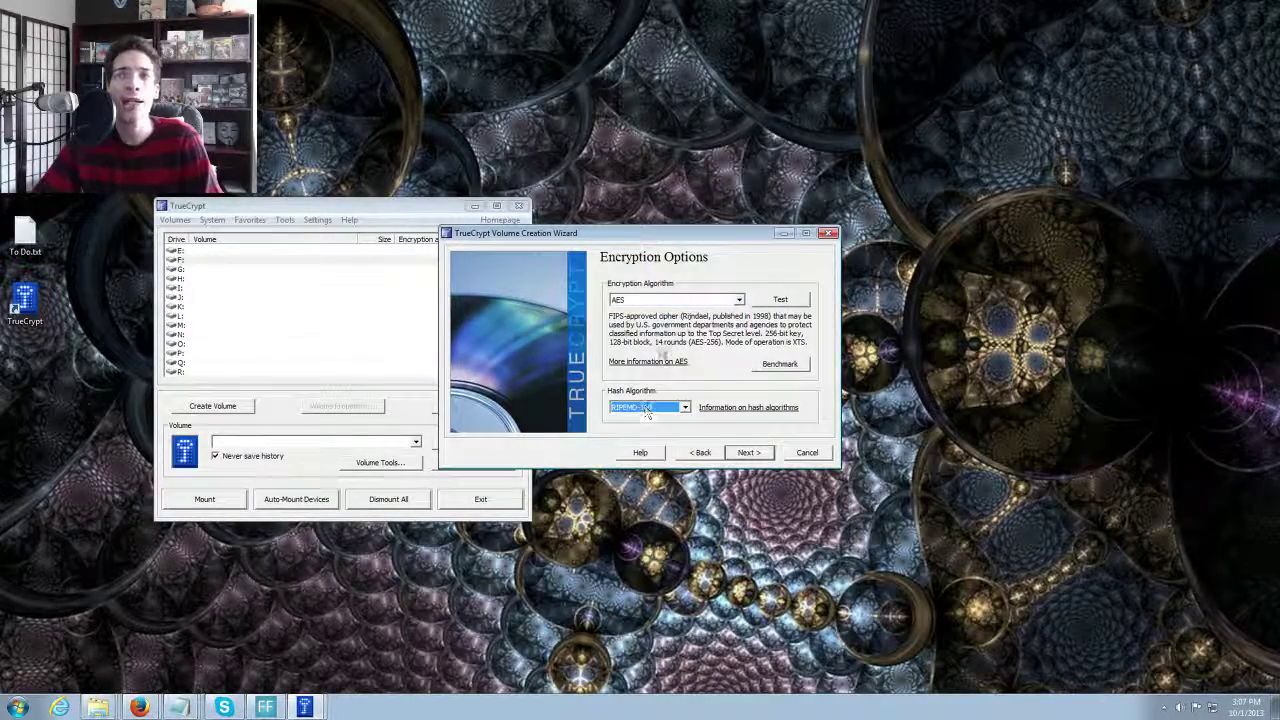
left_click(663, 302)
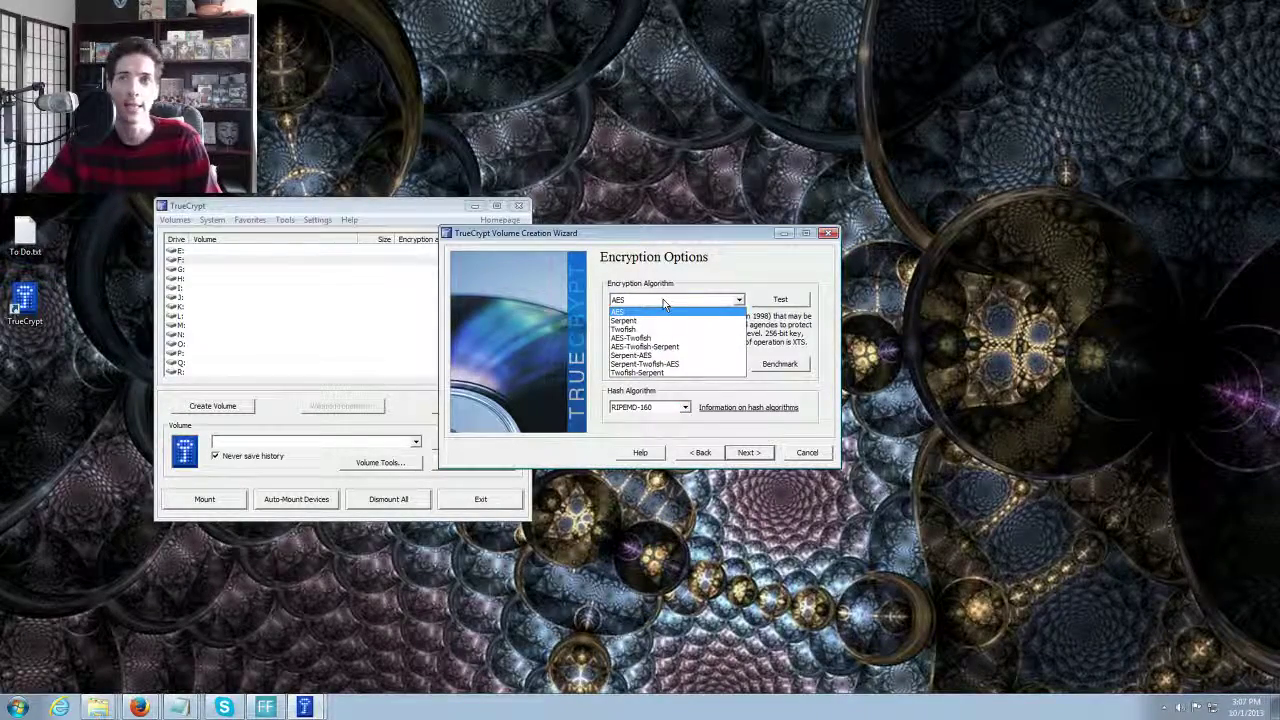
left_click(663, 300)
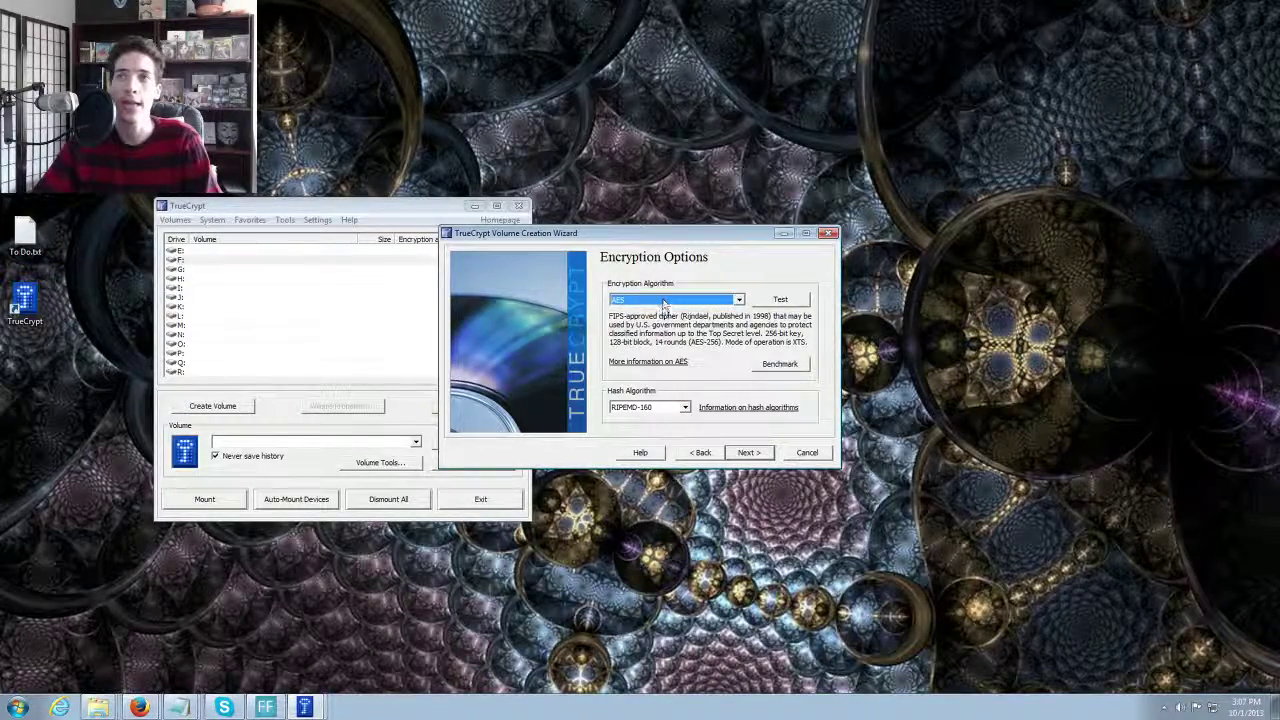
left_click(748, 452)
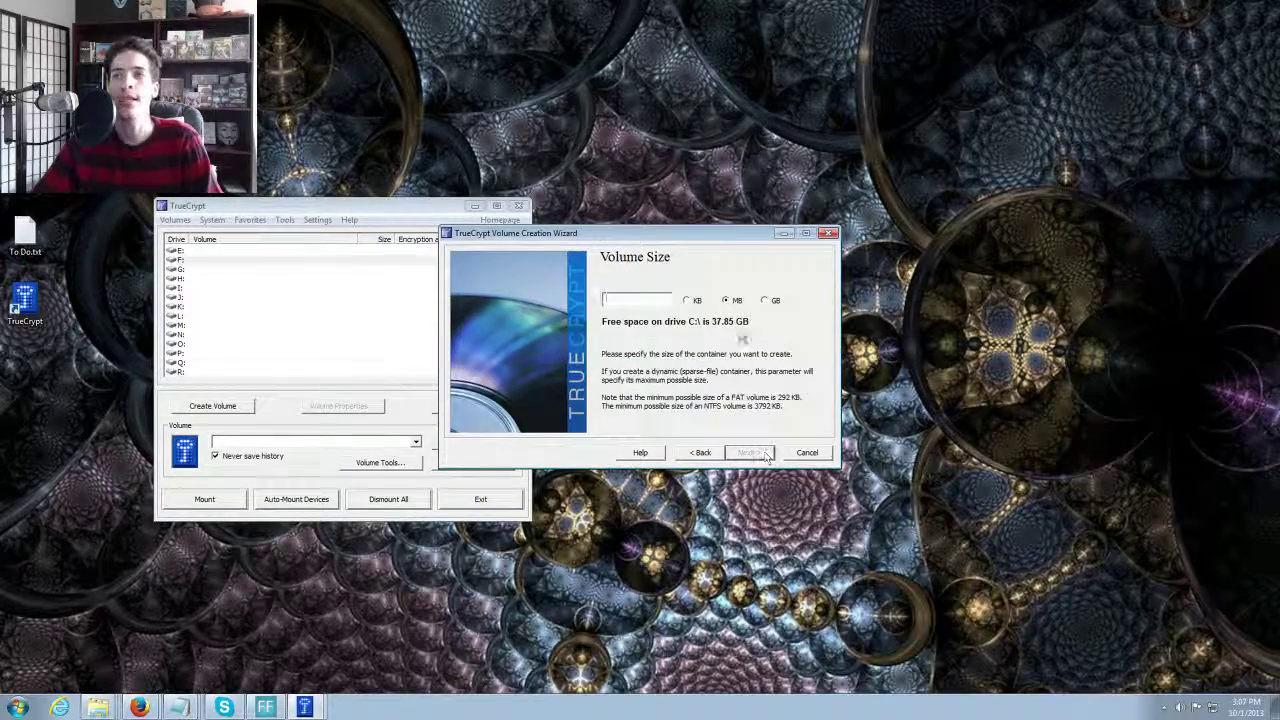
Set the volume size to 1 MB and continue.
left_click(727, 302)
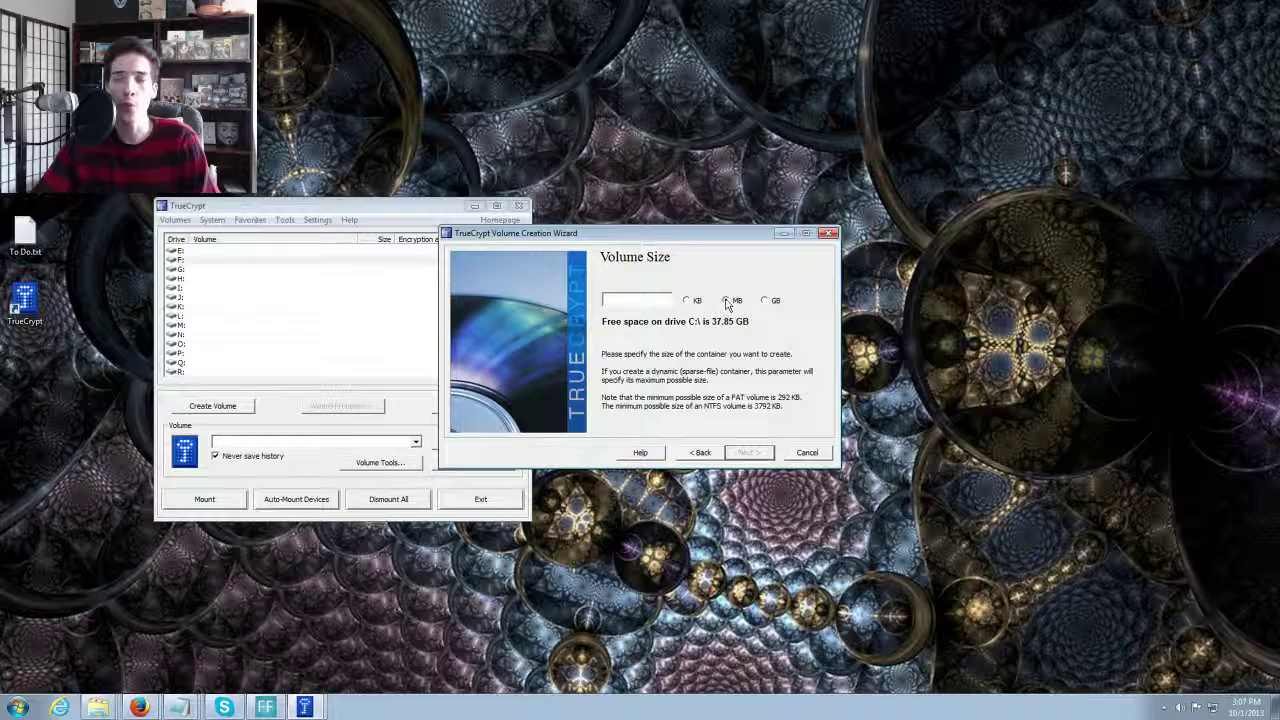
left_click(631, 298)
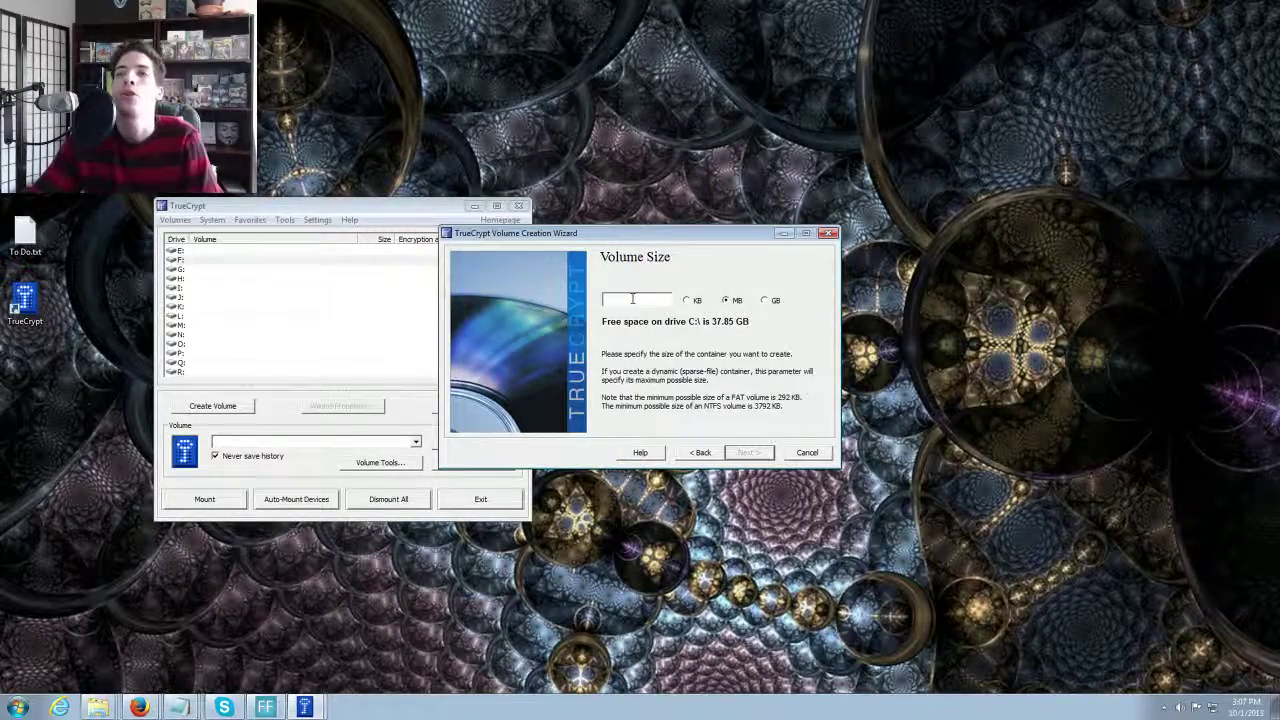
type("1")
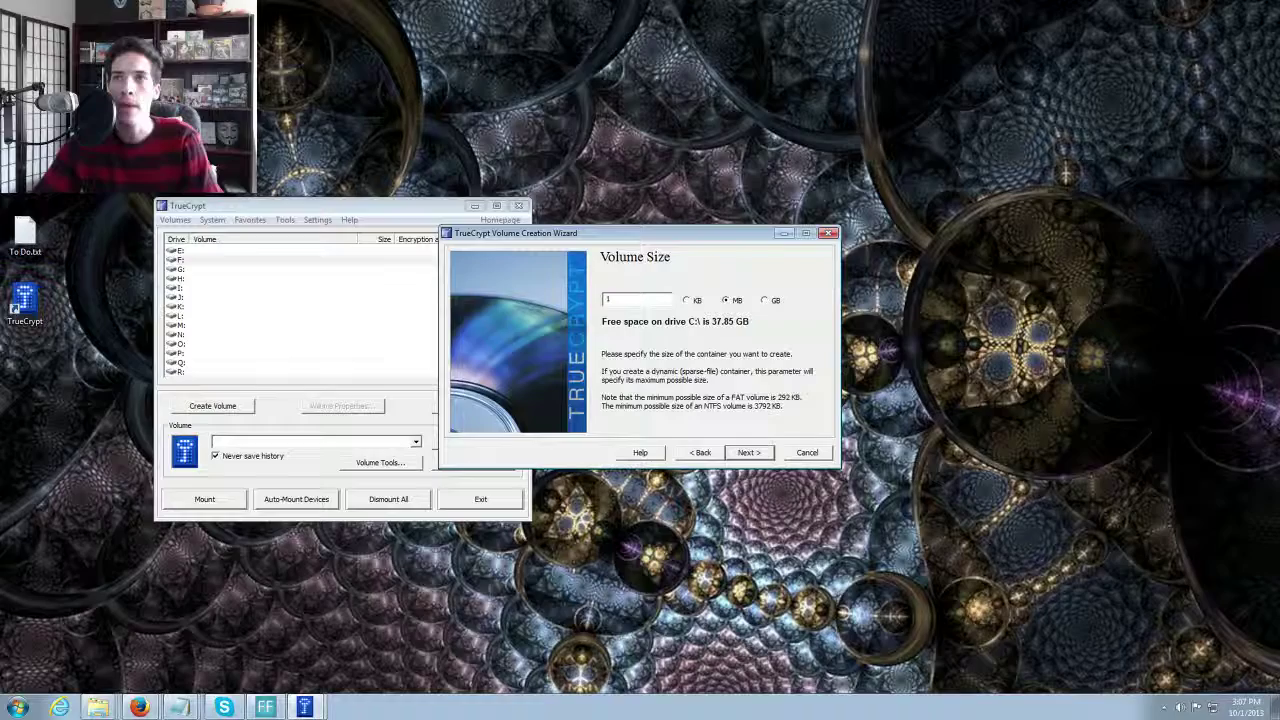
left_click(745, 452)
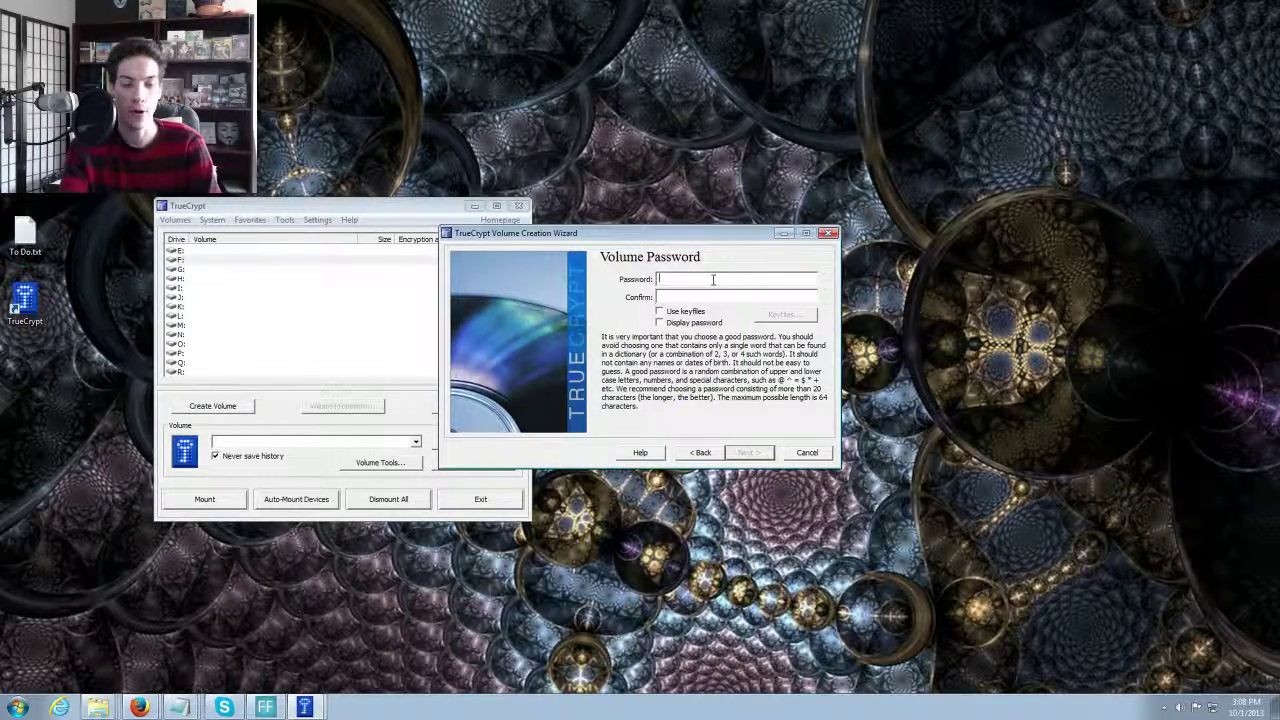
Enter and confirm the volume password, and agree to use a short password.
type("******")
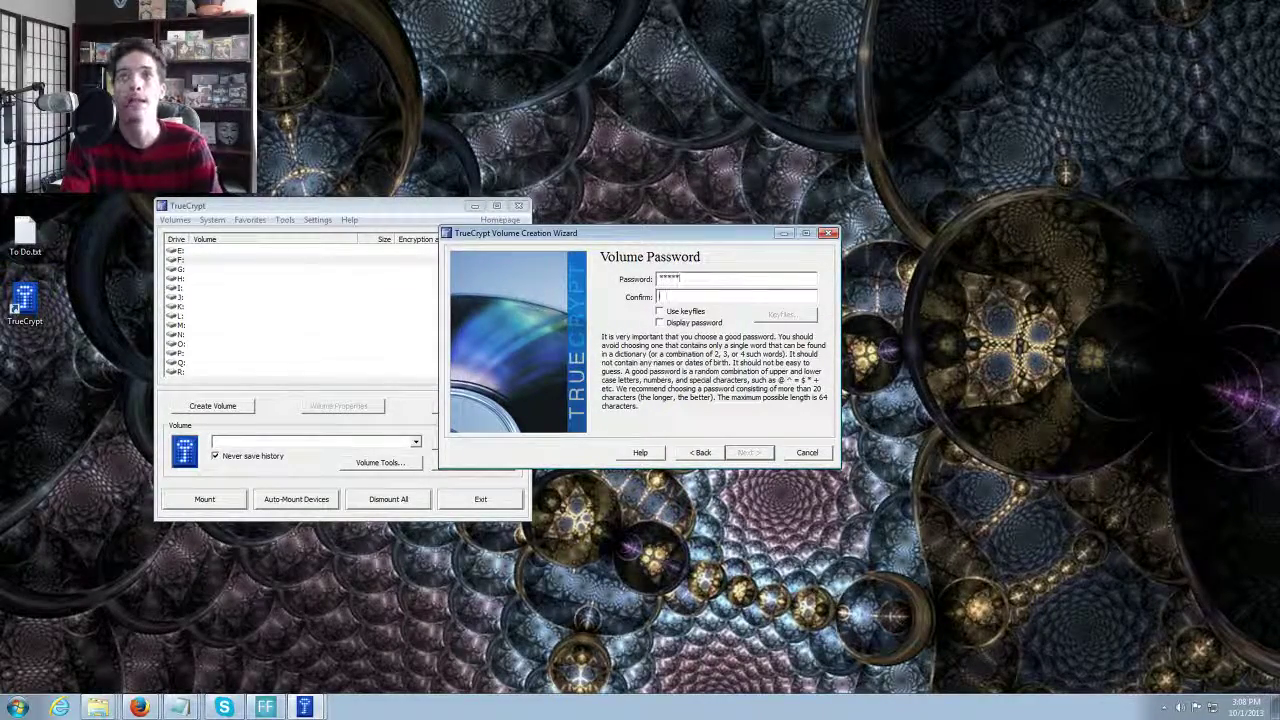
key("Tab")
type("******")
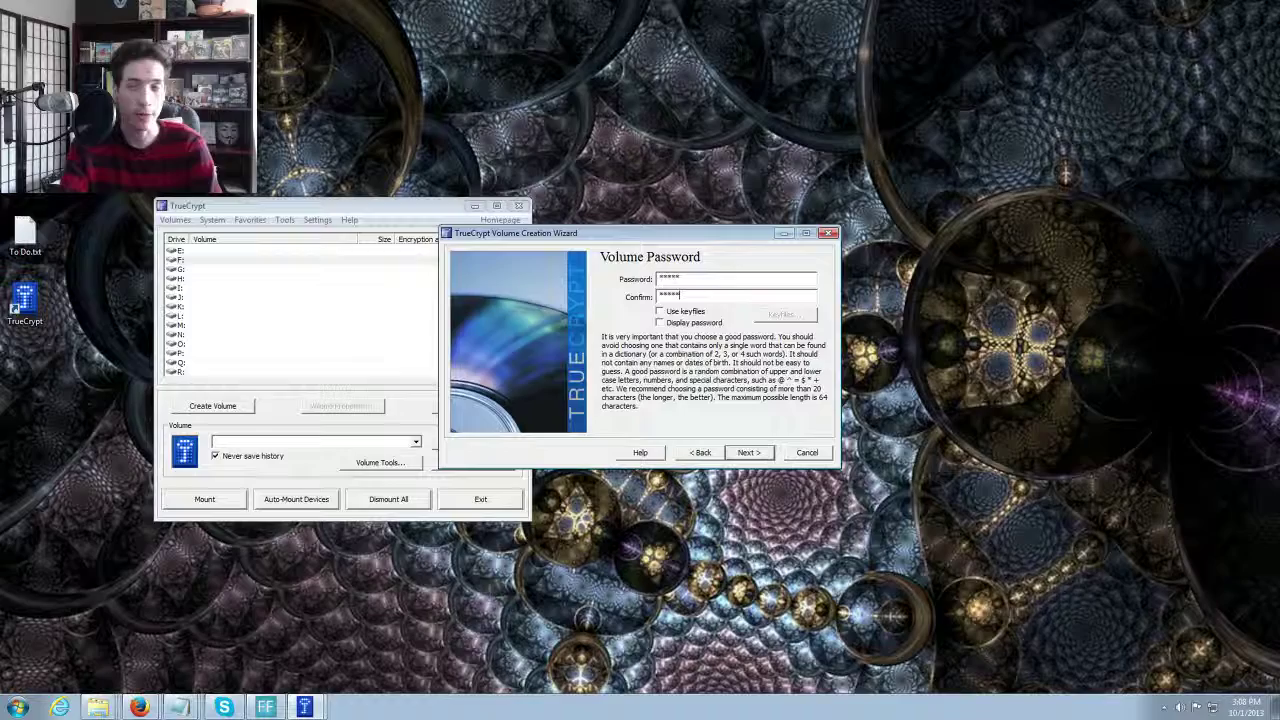
key("Return")
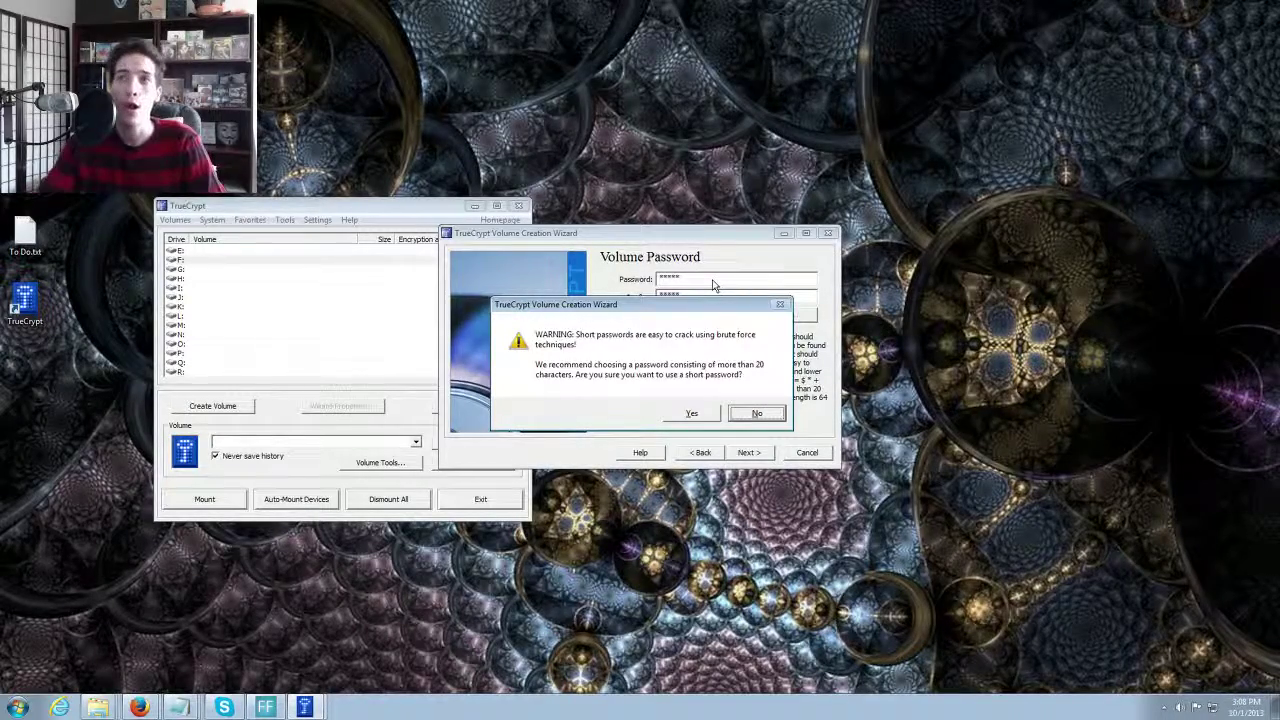
key("Left")
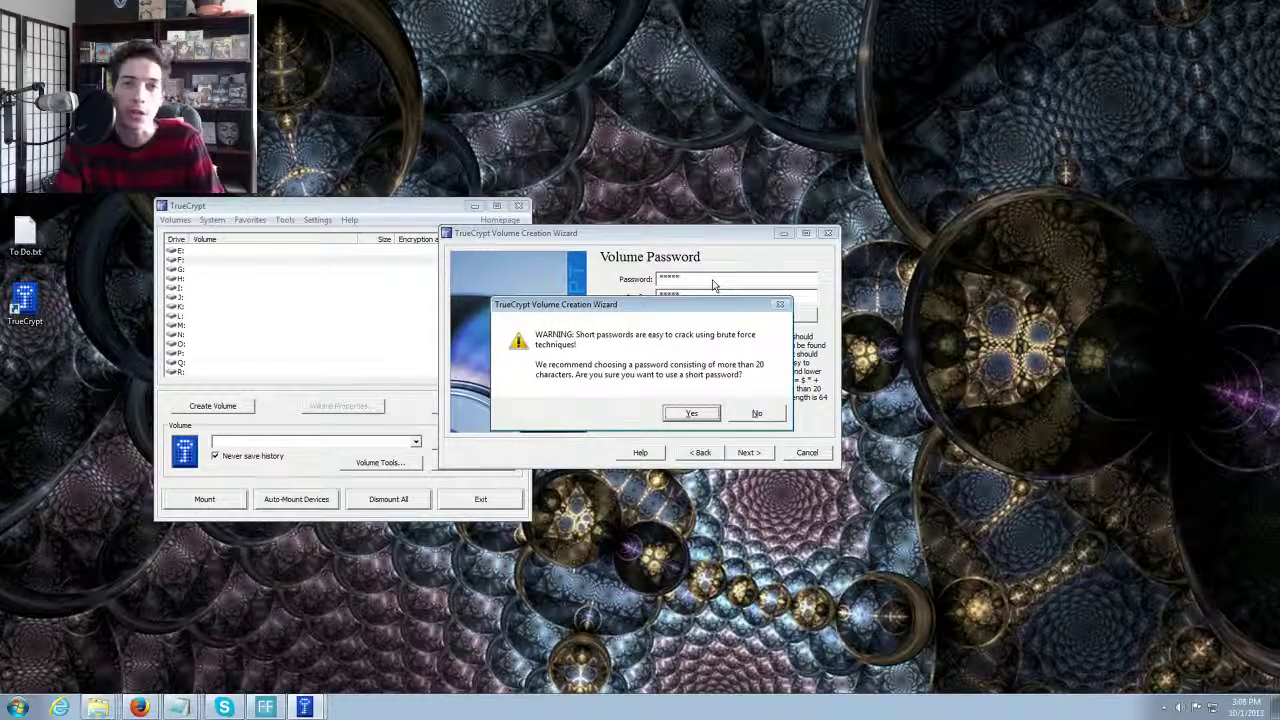
key("Return")
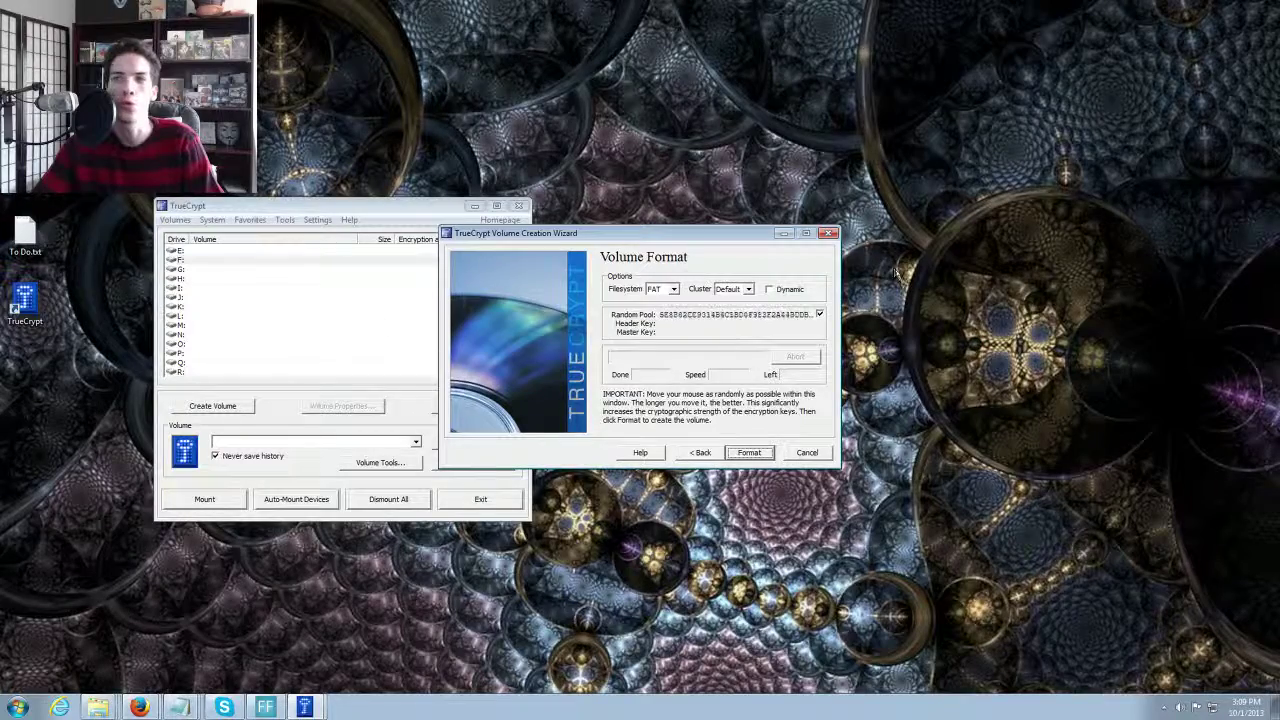
Format the new volume with the FAT filesystem and default cluster size, and close the creation wizard.
left_click(749, 456)
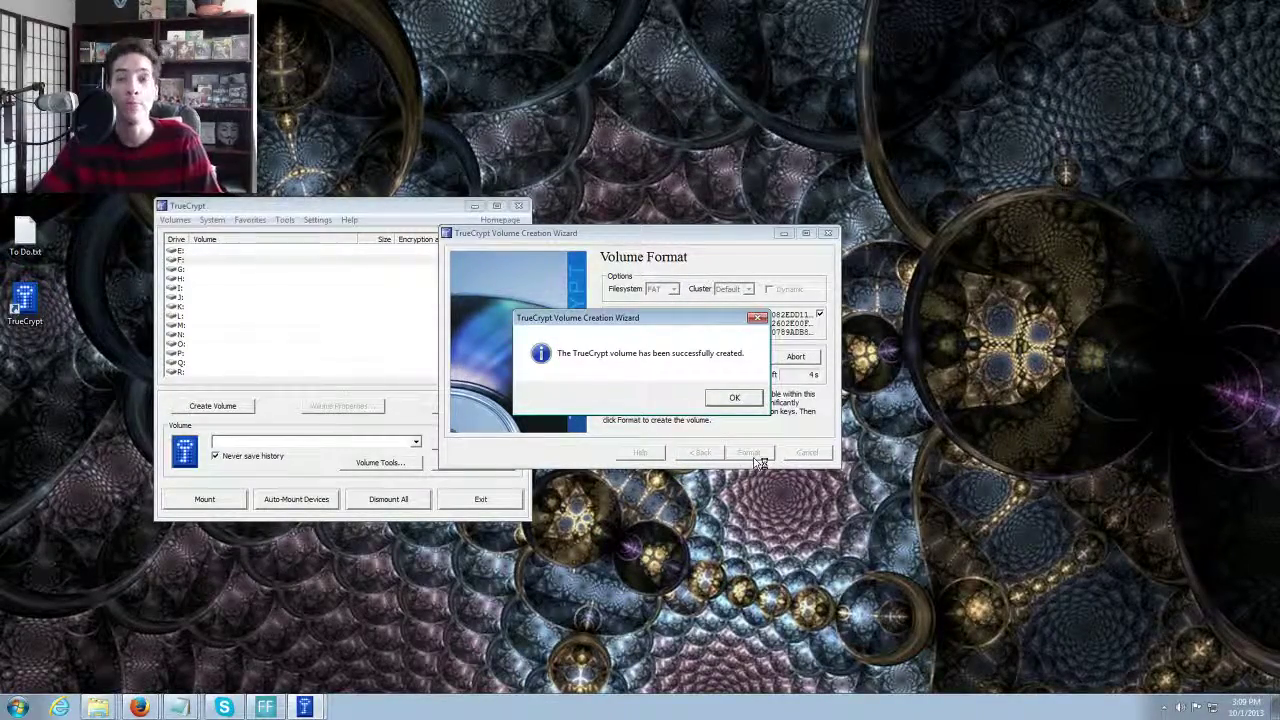
left_click(734, 398)
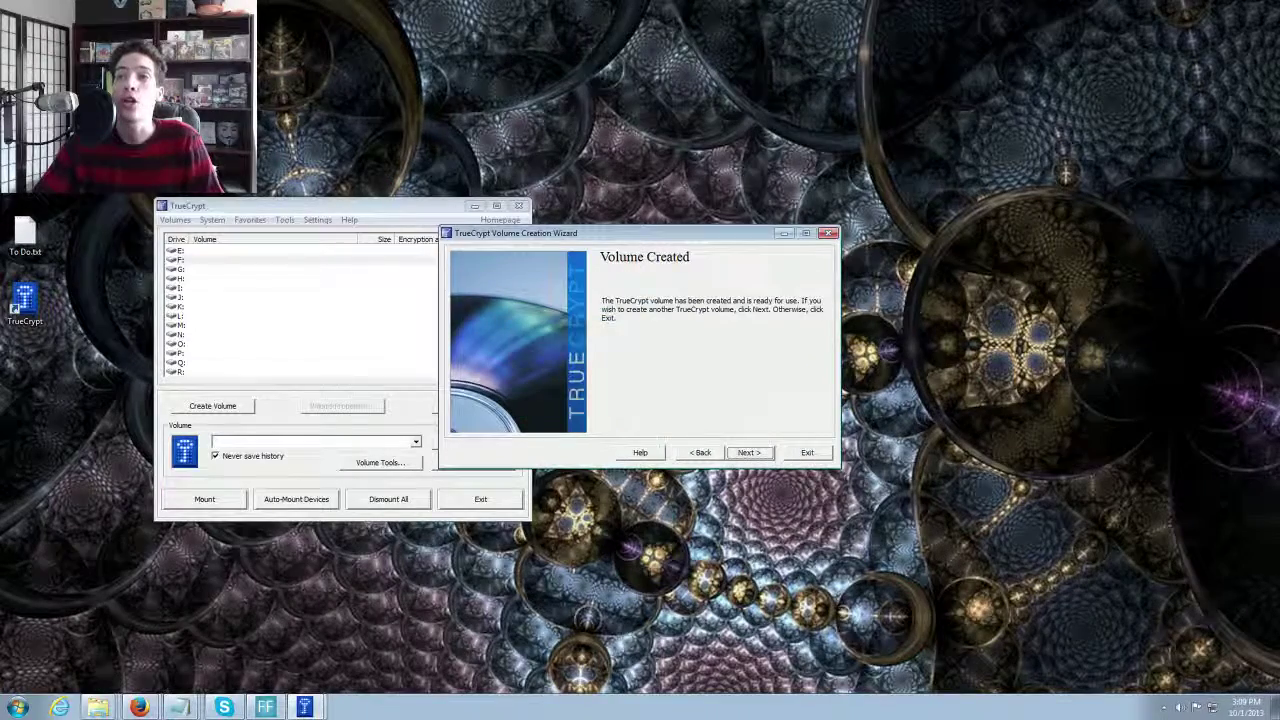
left_click(748, 453)
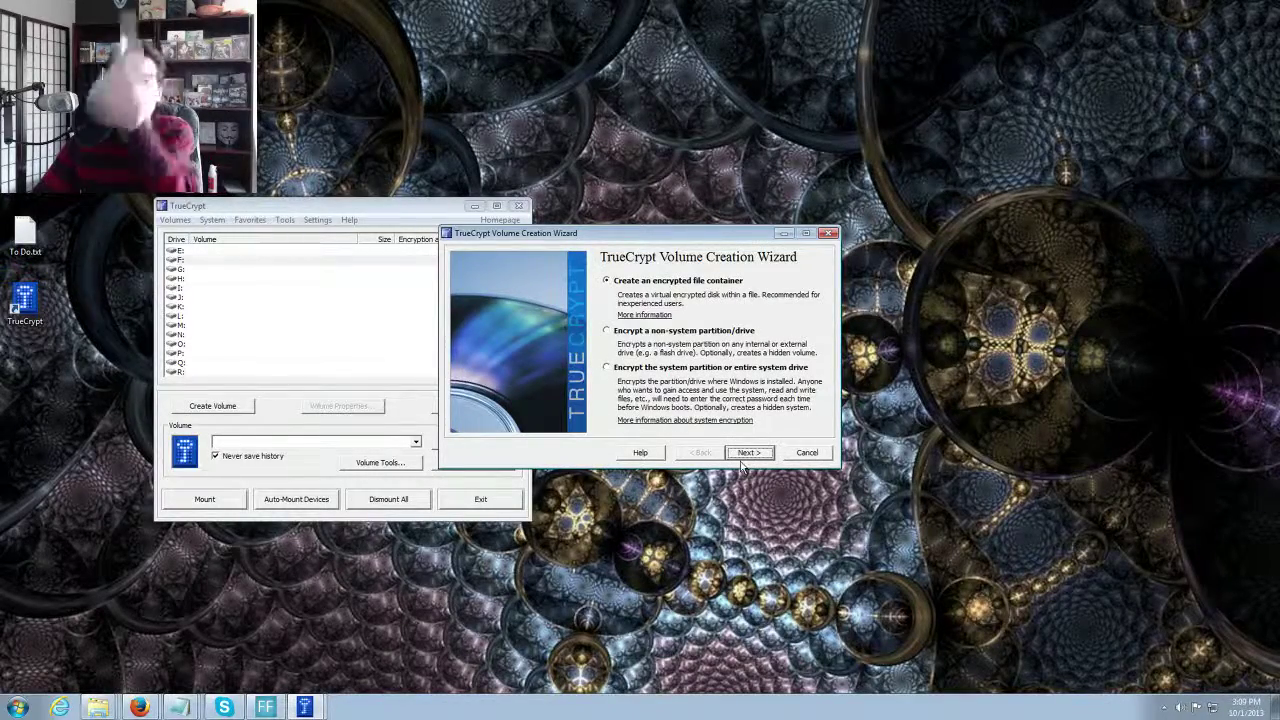
left_click(805, 453)
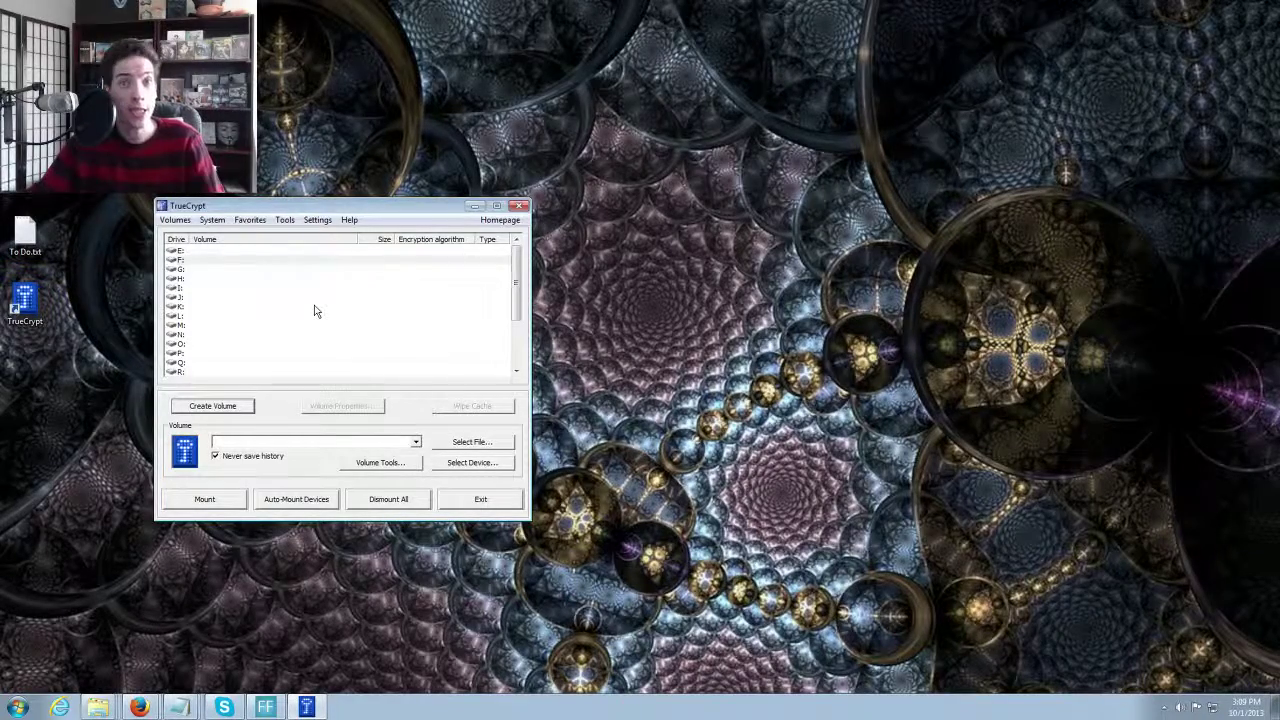
Select drive letter F: and choose the bacon container from the Documents library as the volume to use.
left_click(301, 262)
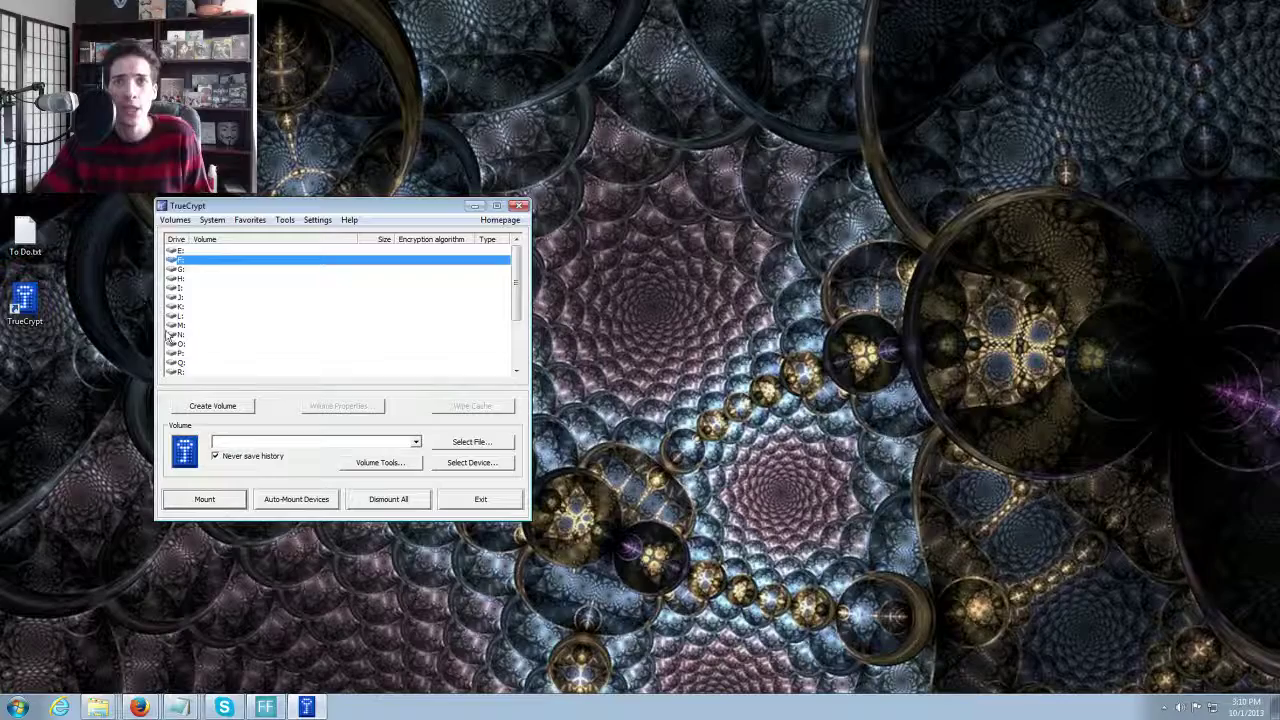
left_click(471, 444)
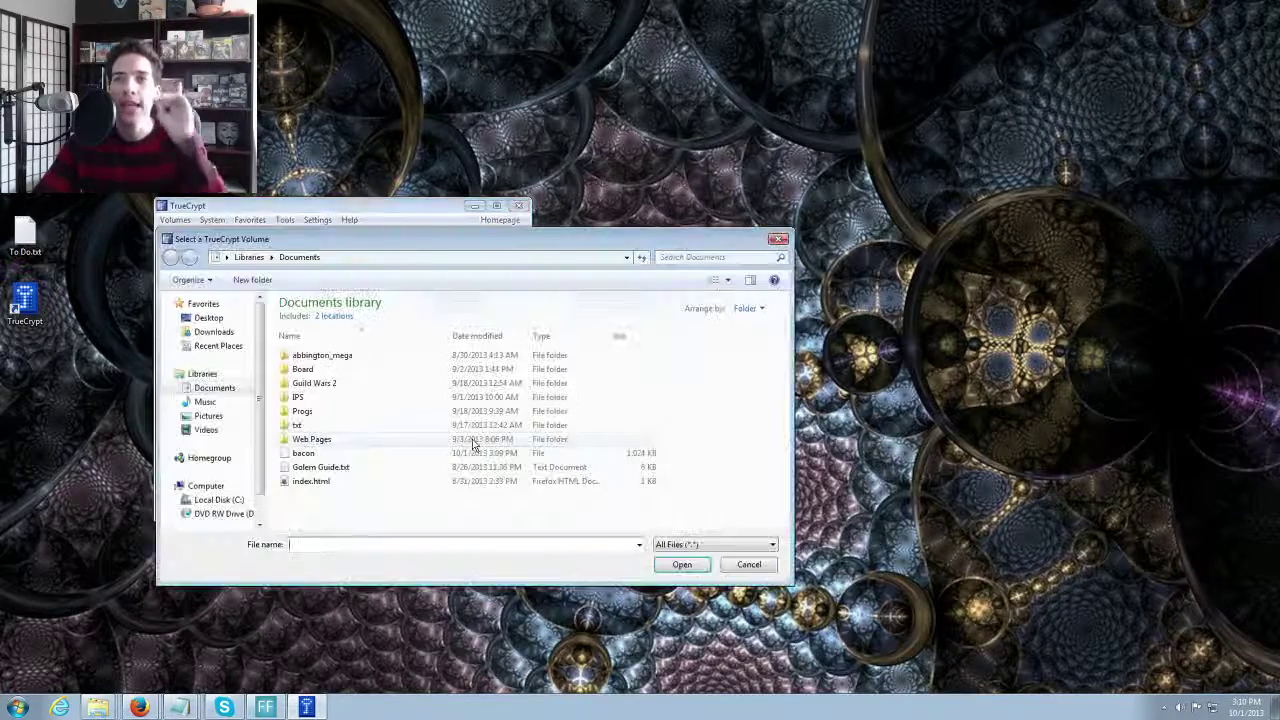
left_click(437, 455)
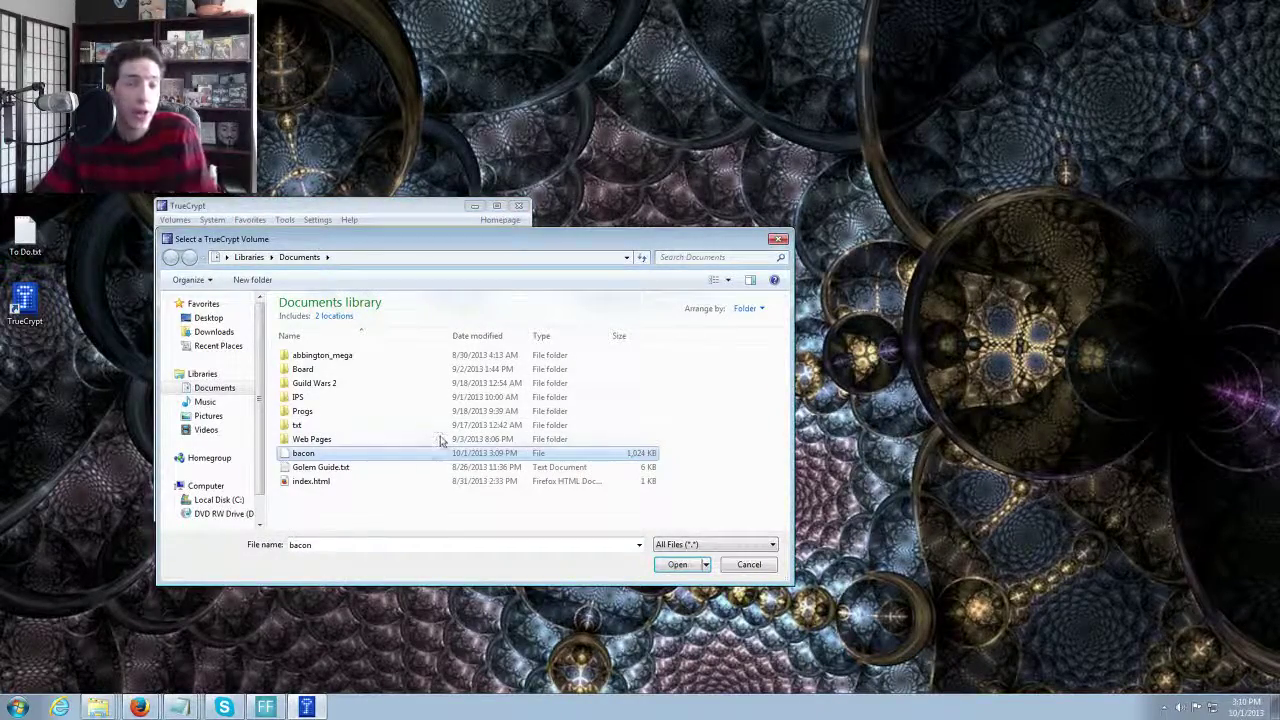
left_click(677, 565)
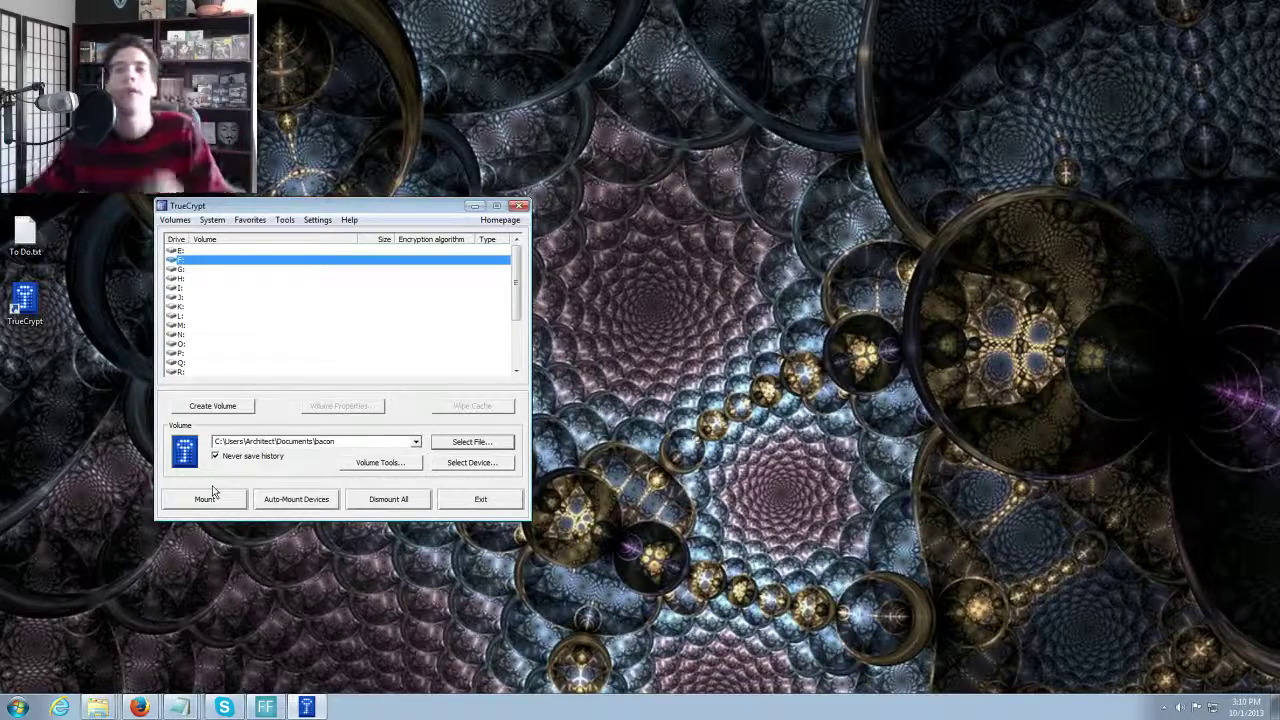
Mount the bacon container on drive F: by entering the volume password.
left_click(210, 496)
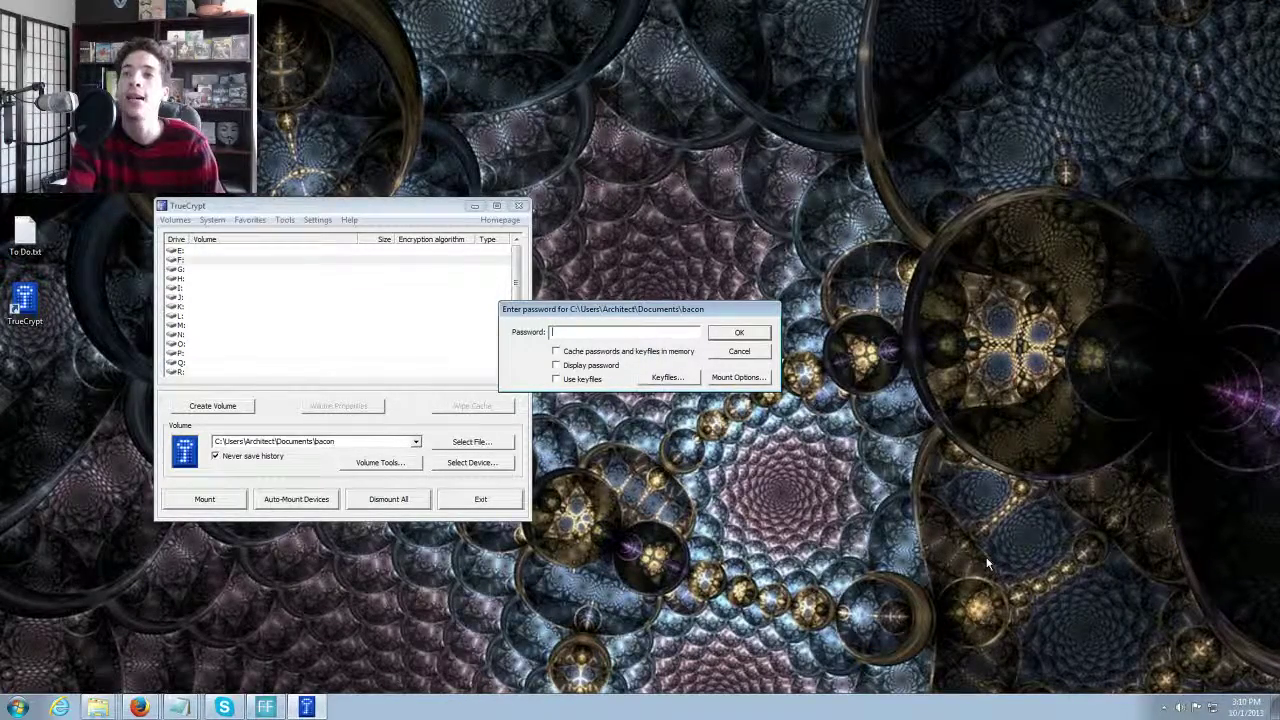
type("••••")
key("Return")
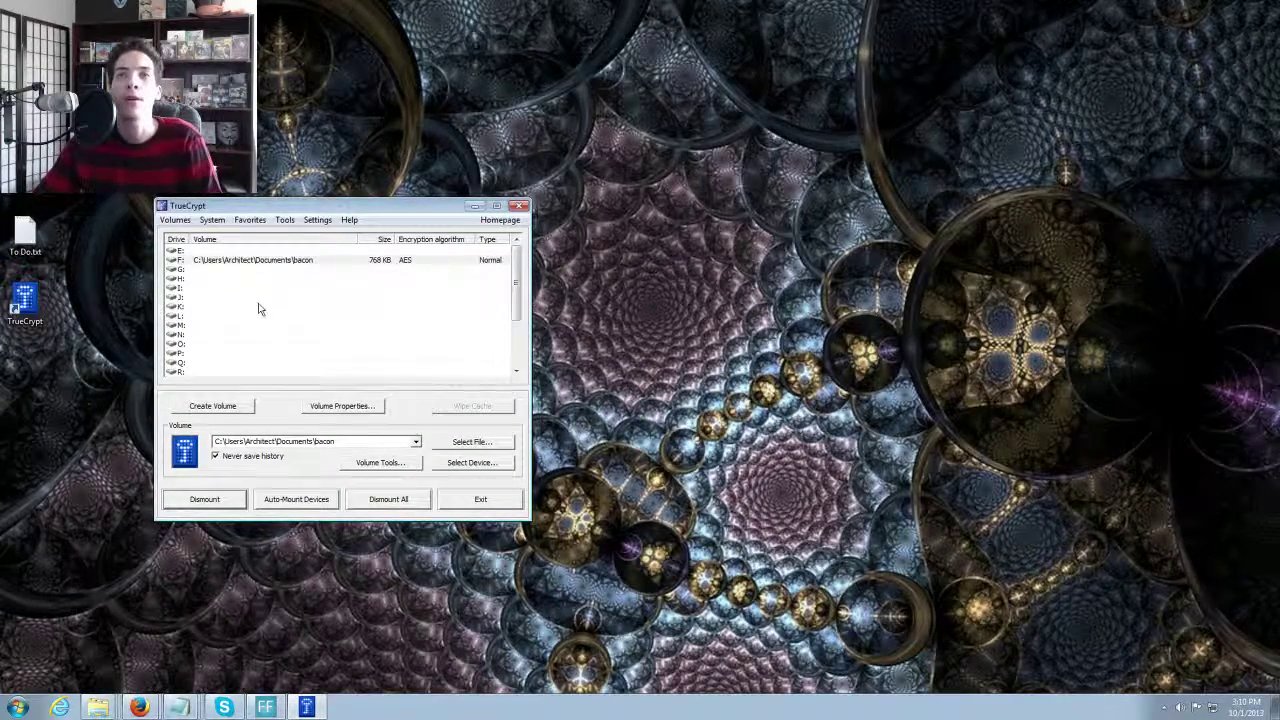
Select the mounted bacon volume and switch to a new Windows Explorer window showing the computer's drives.
left_click(250, 260)
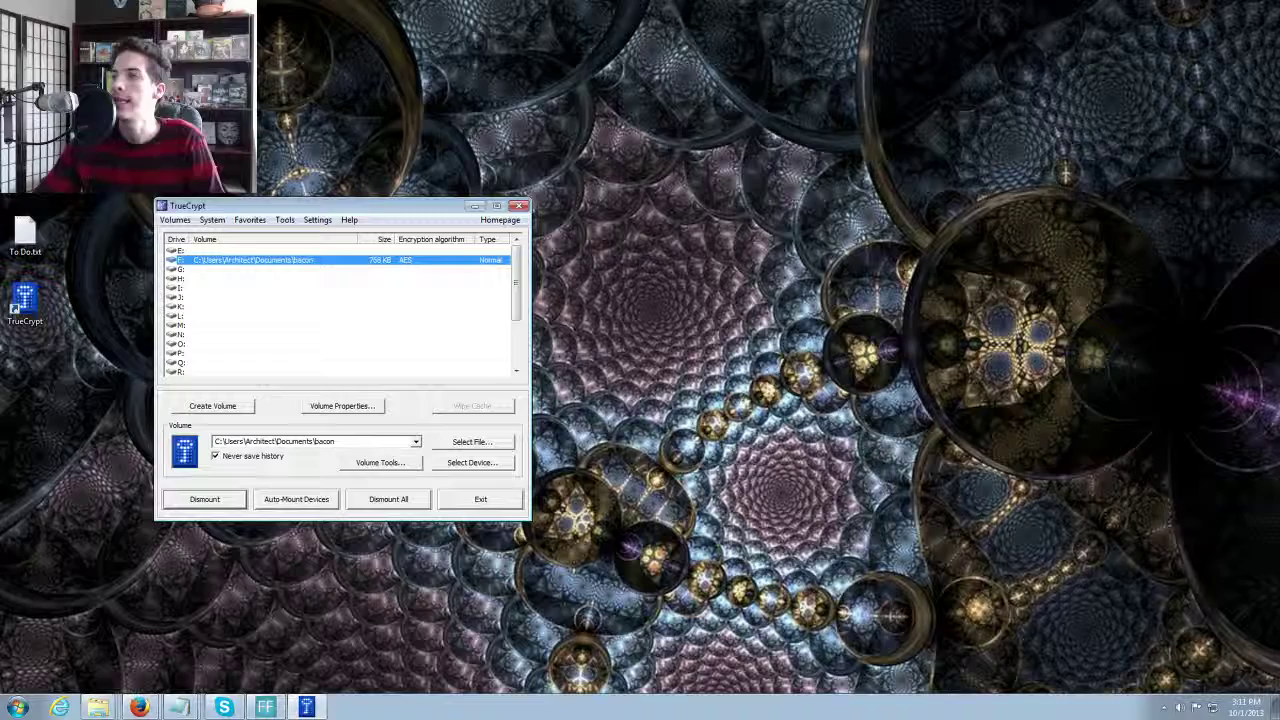
key("super+e")
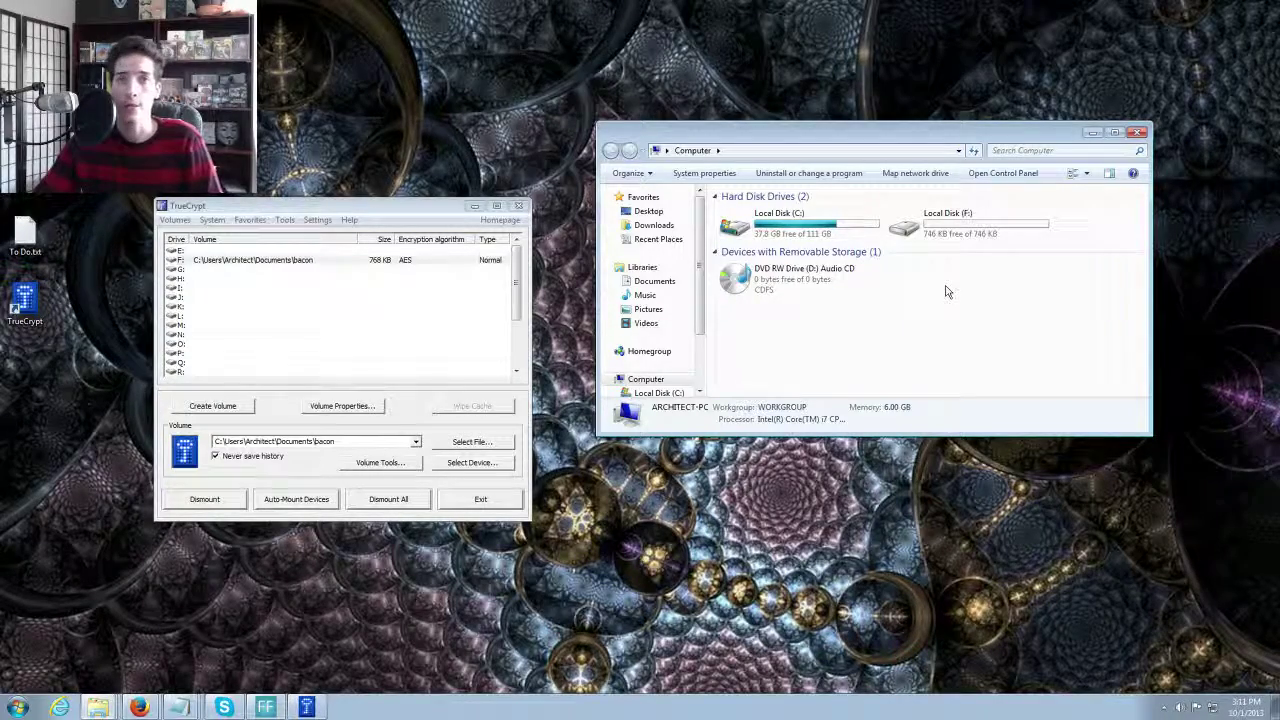
Open the mounted Local Disk (F:) and paste the copied index.html file into it.
left_click(943, 229)
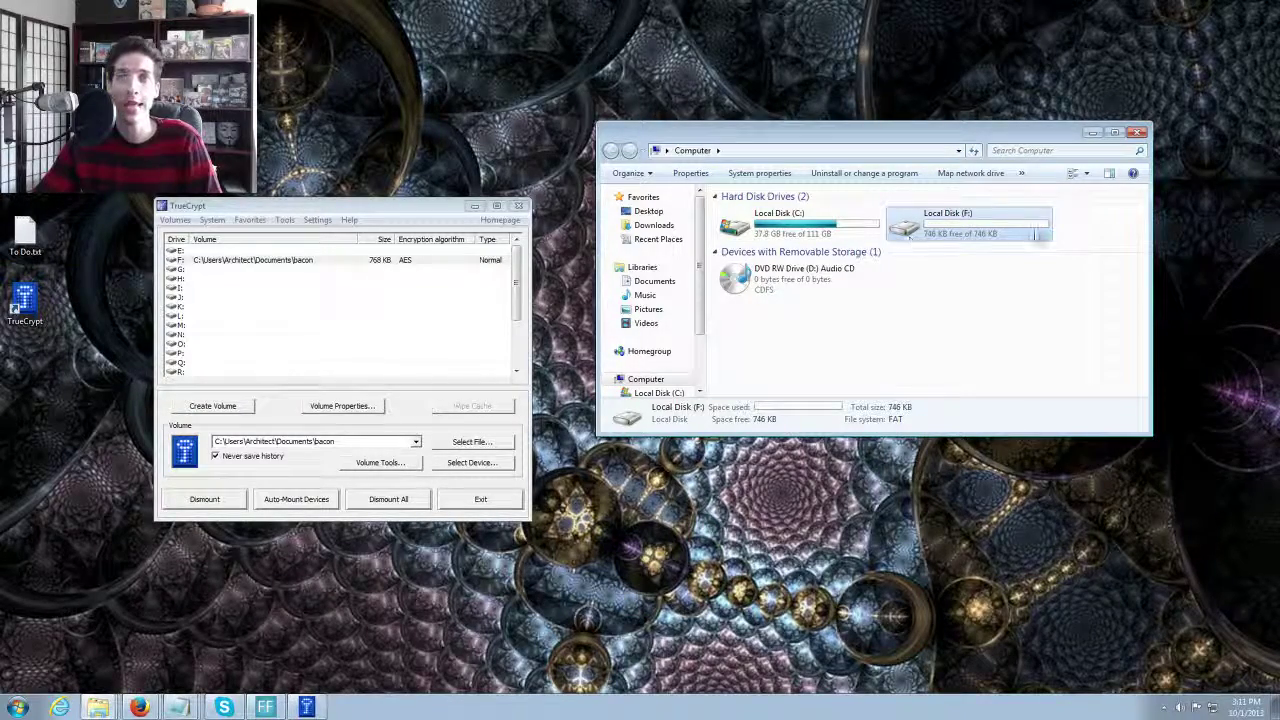
double_click(938, 238)
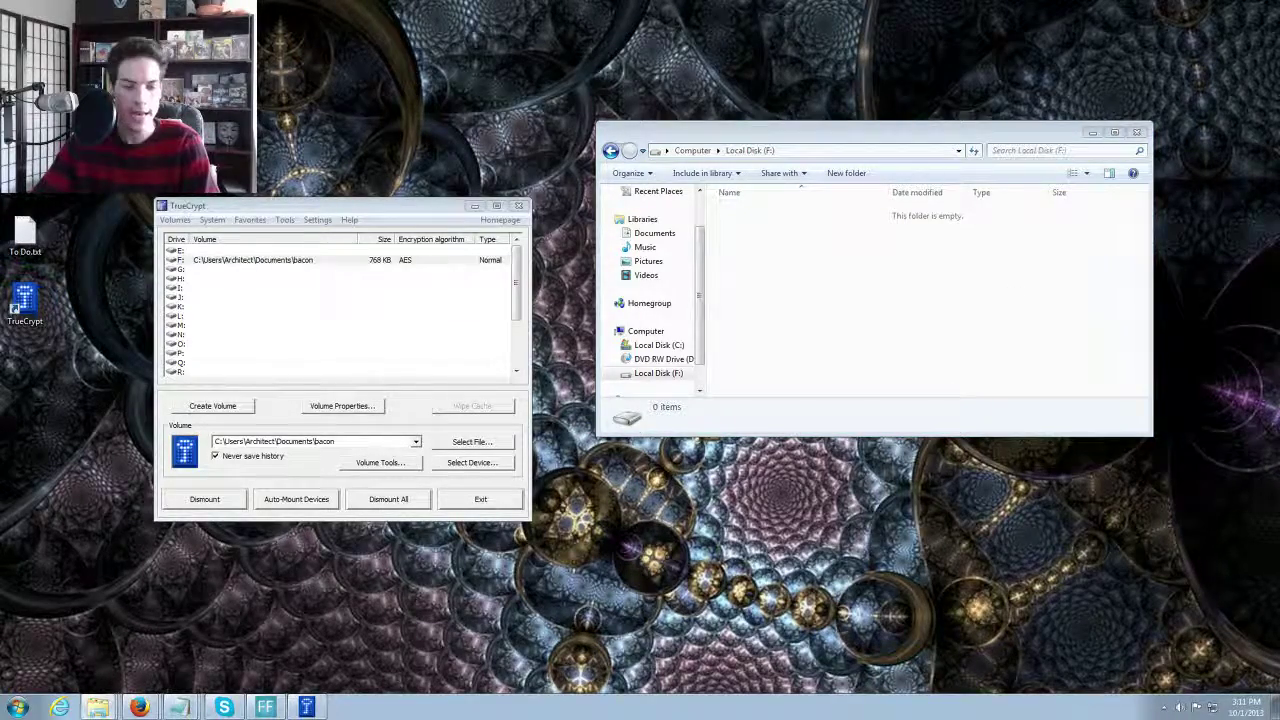
left_click(860, 266)
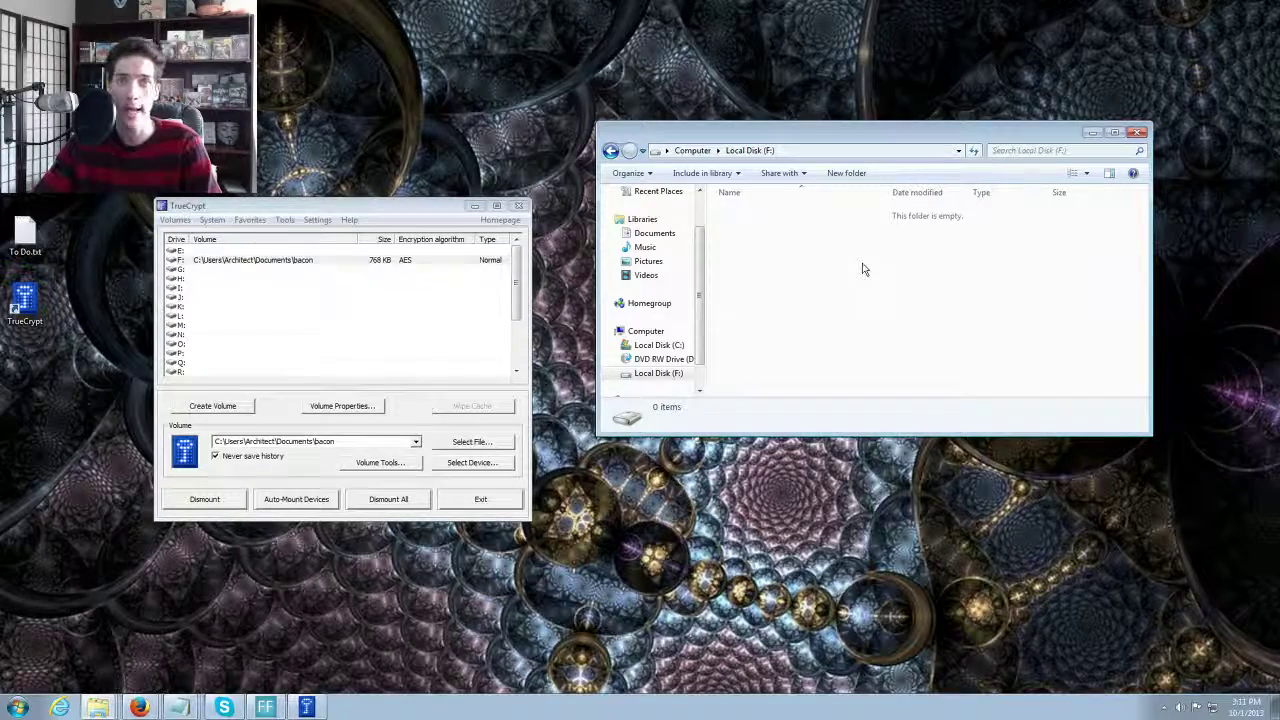
key("ctrl+v")
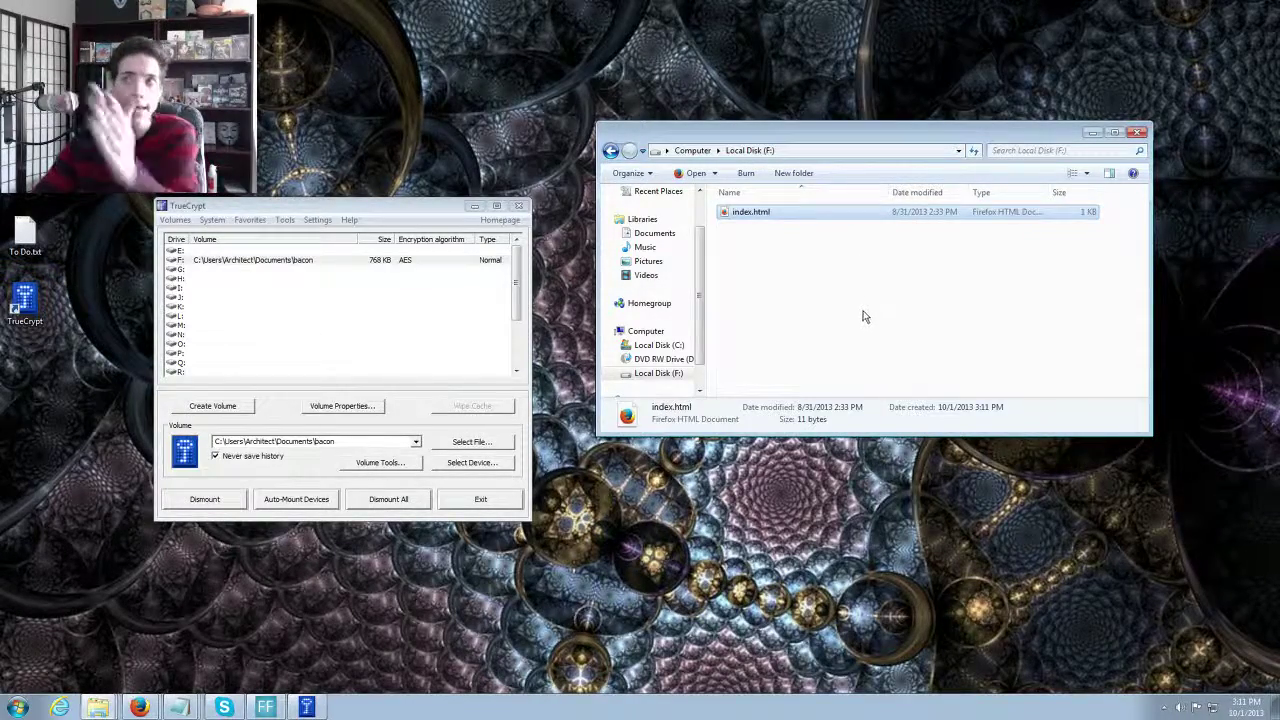
Close the drive F: window and dismount the bacon volume in TrueCrypt.
left_click(885, 310)
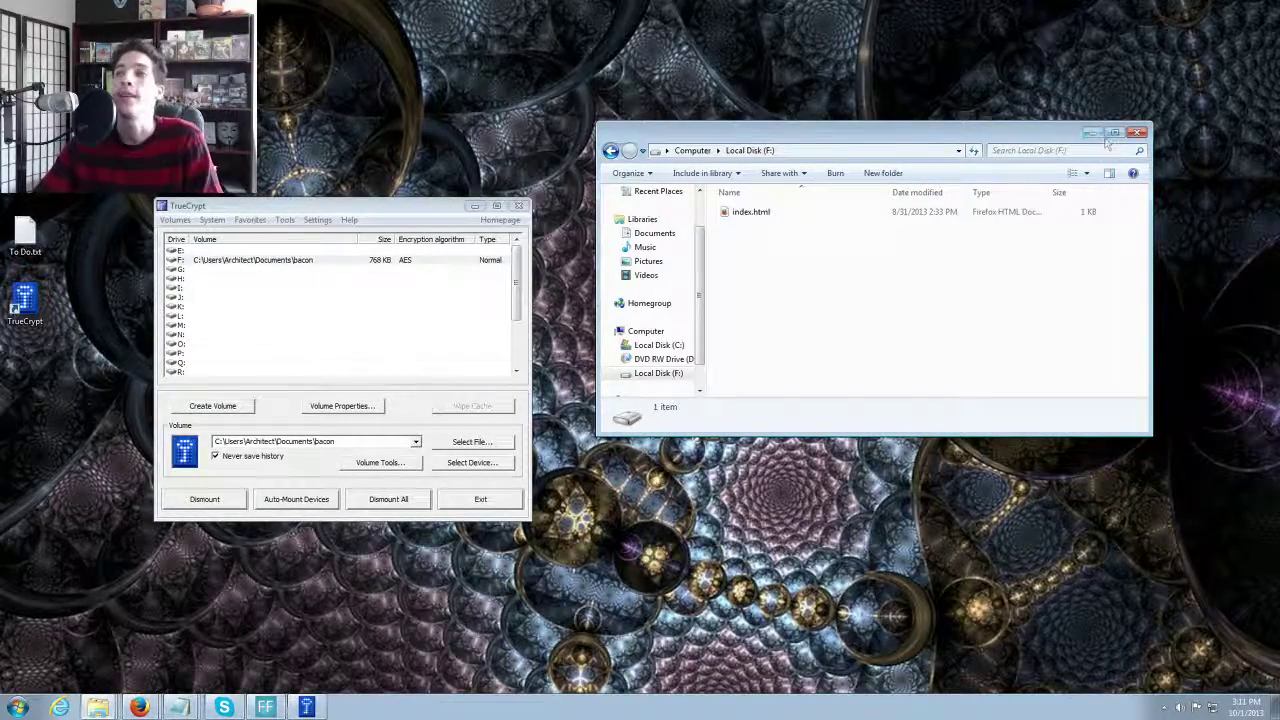
left_click(205, 499)
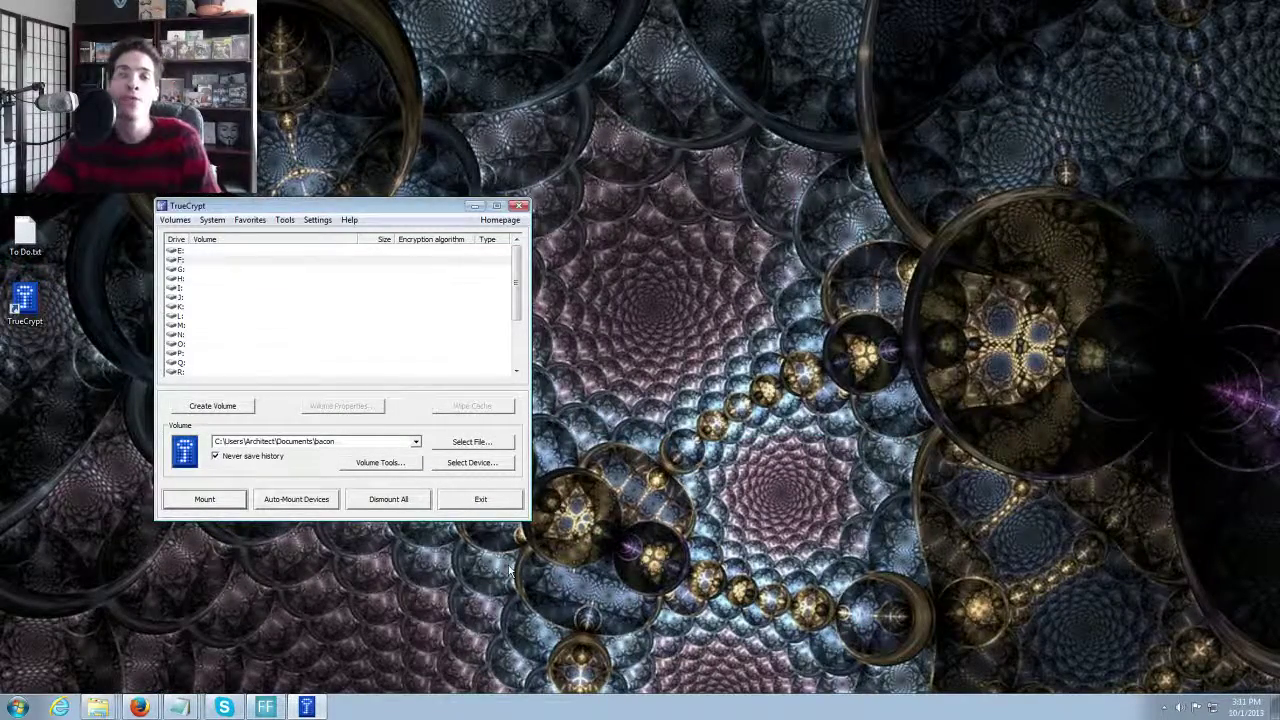
left_click(1000, 271)
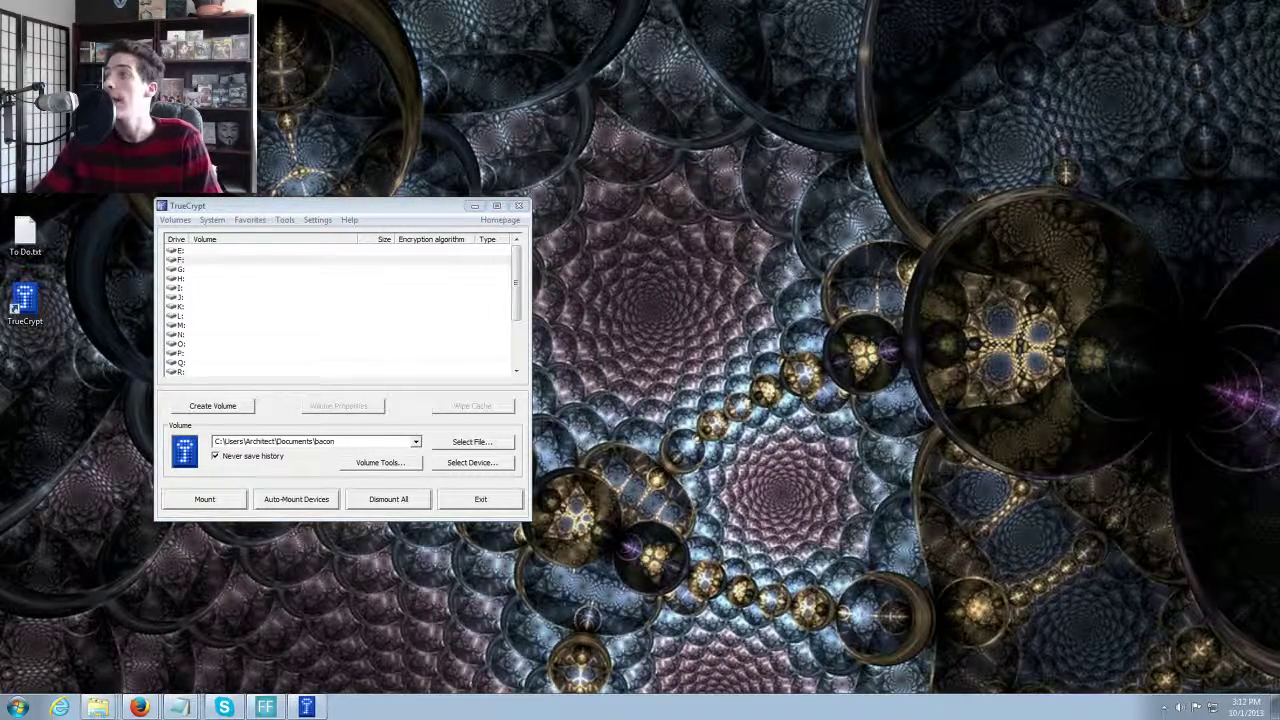
Try to open the bacon container directly from the Documents library in Windows Explorer, cancel the program choice, and close the window.
key("super+e")
left_click_drag(920, 115, 834, 200)
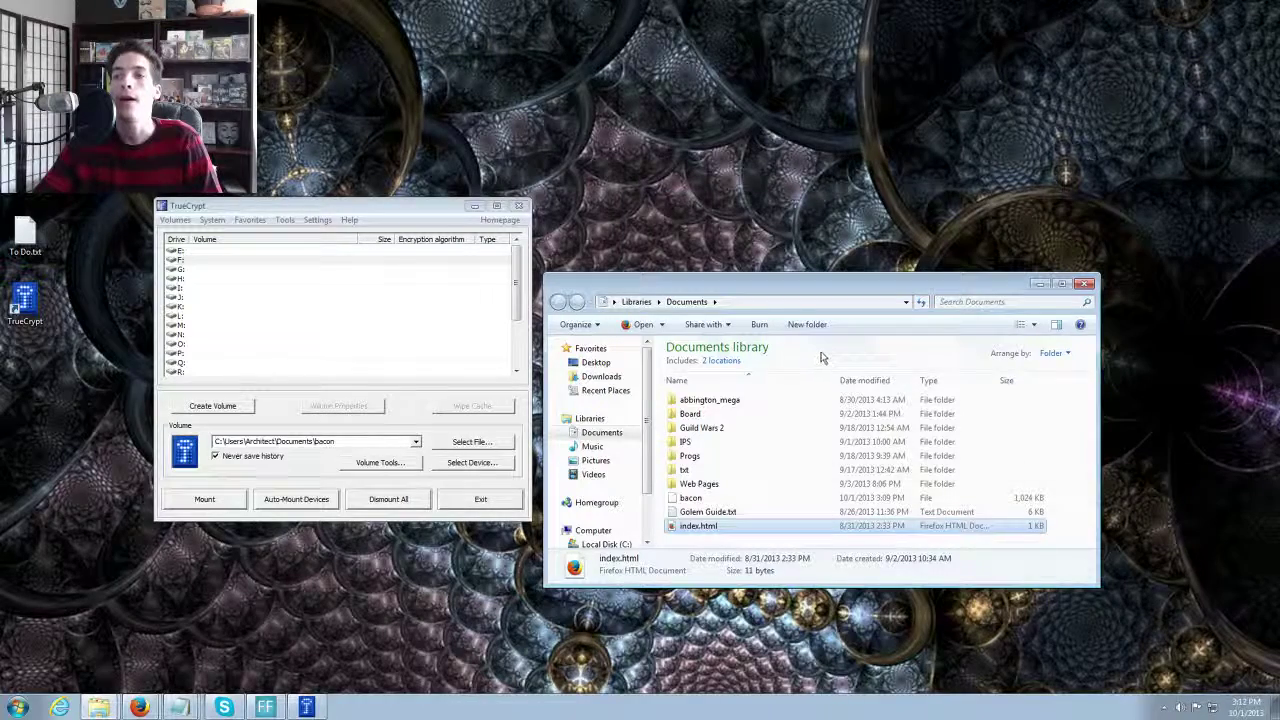
left_click(741, 503)
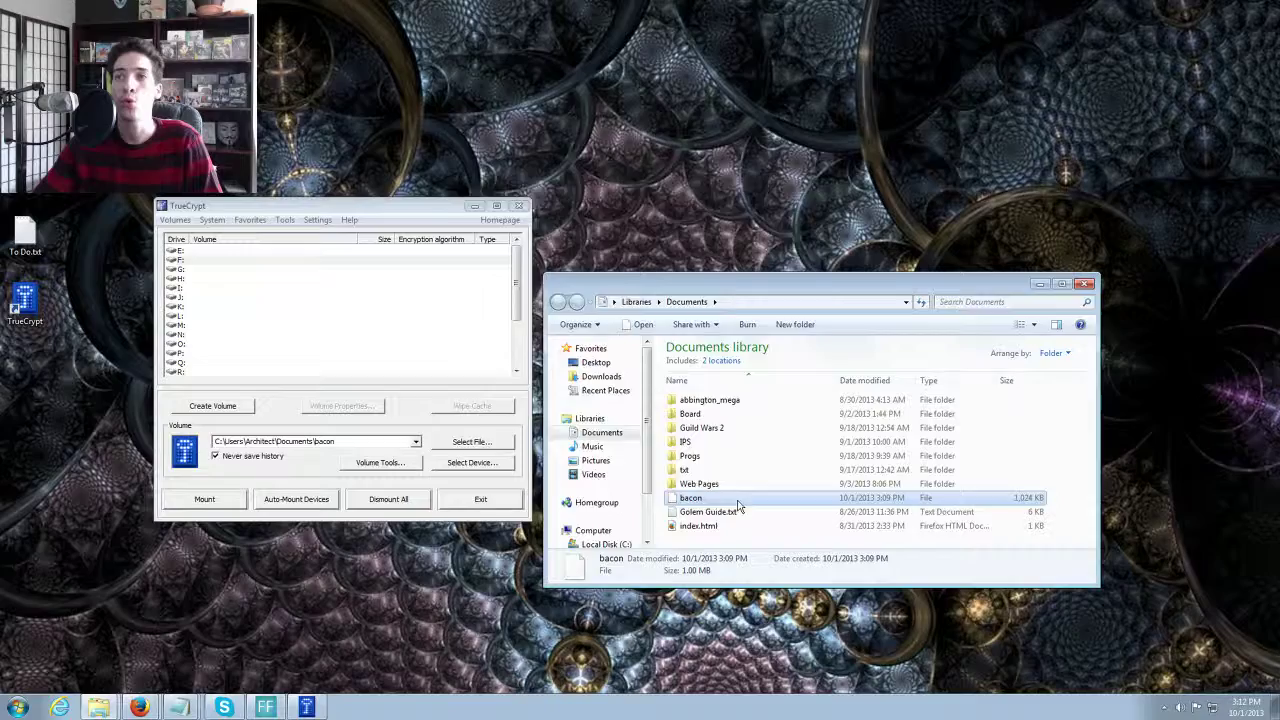
double_click(742, 499)
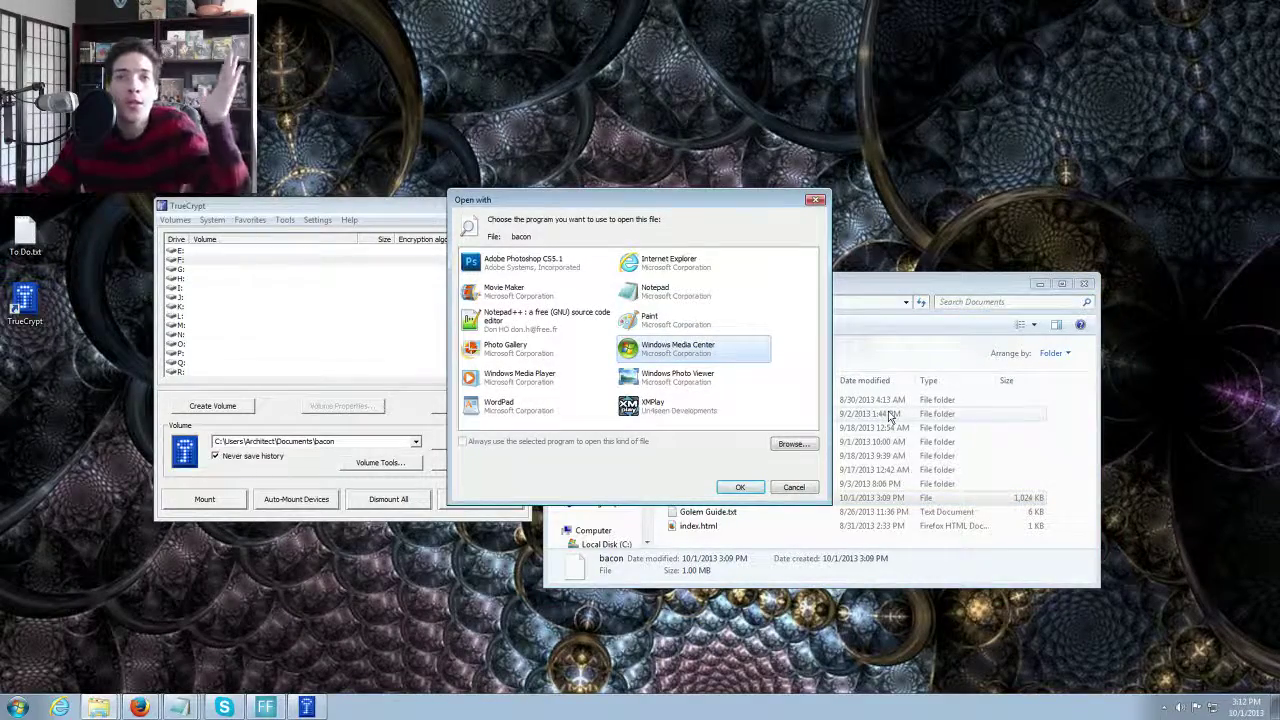
left_click(792, 487)
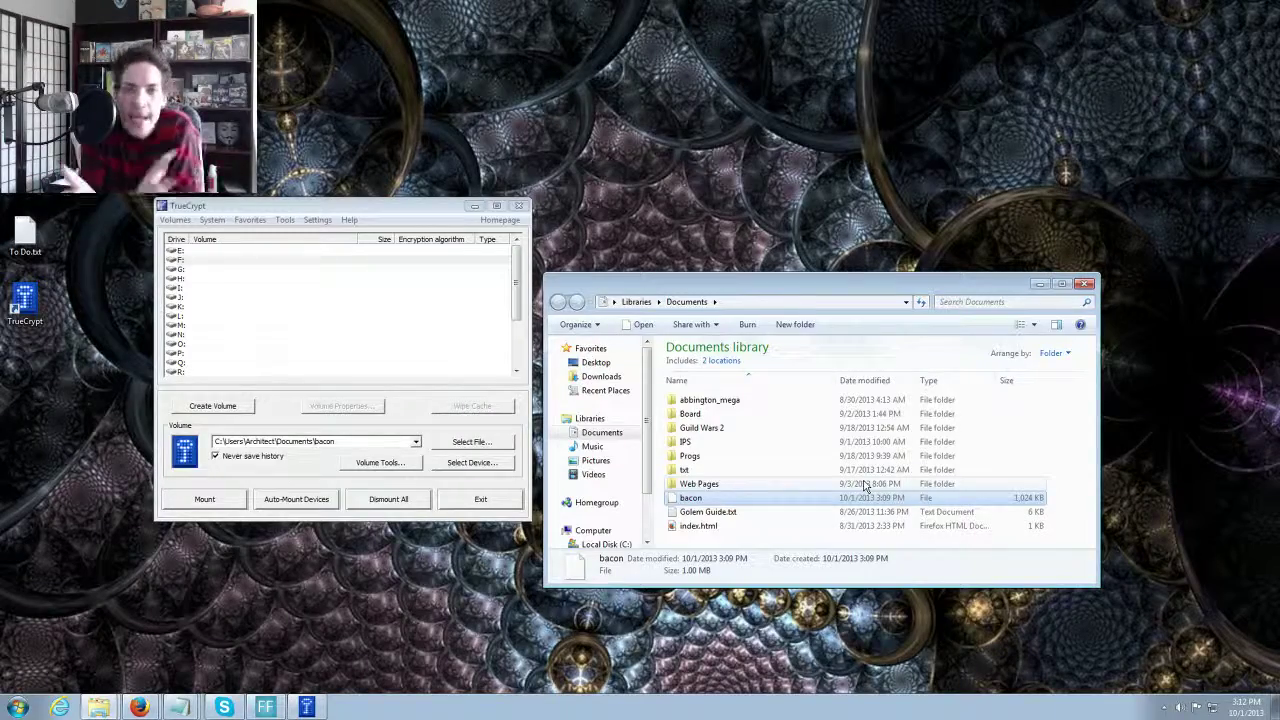
left_click(1084, 284)
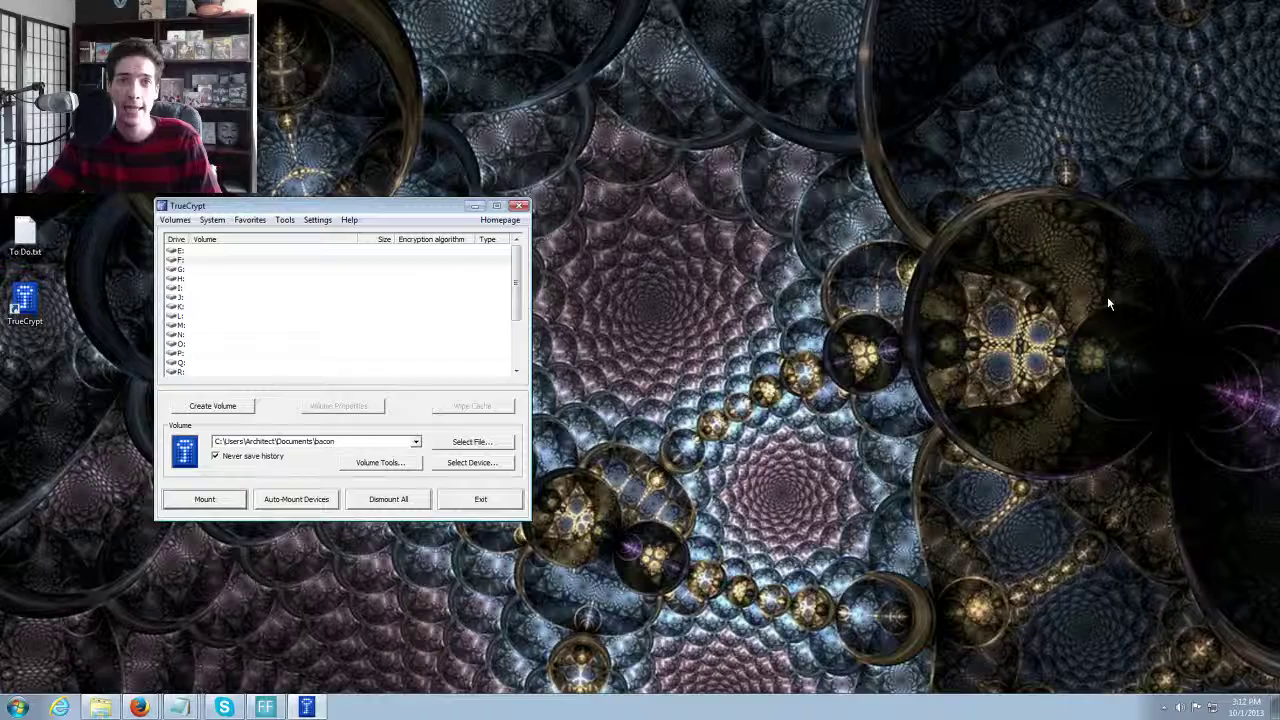